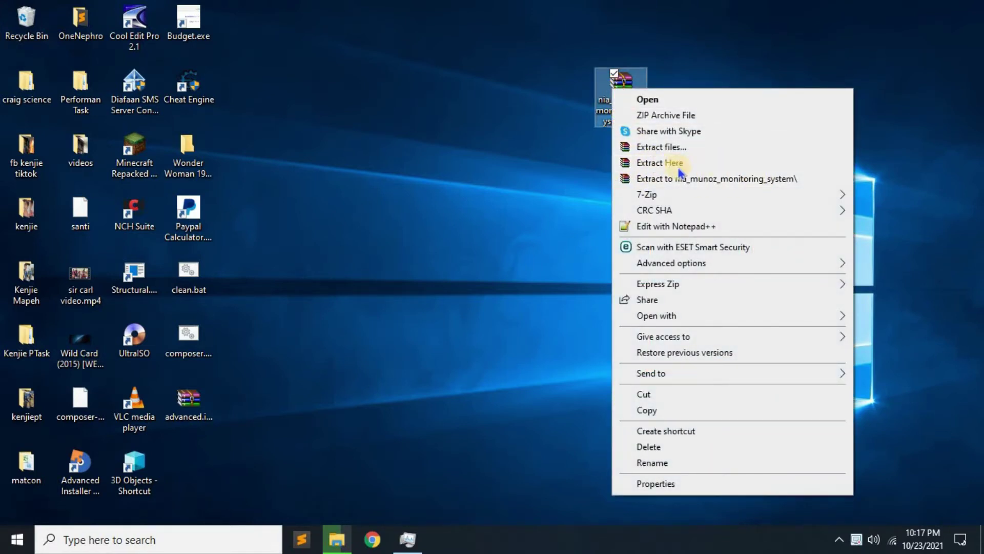
{"action": "left_click", "coordinate": [663, 165]}
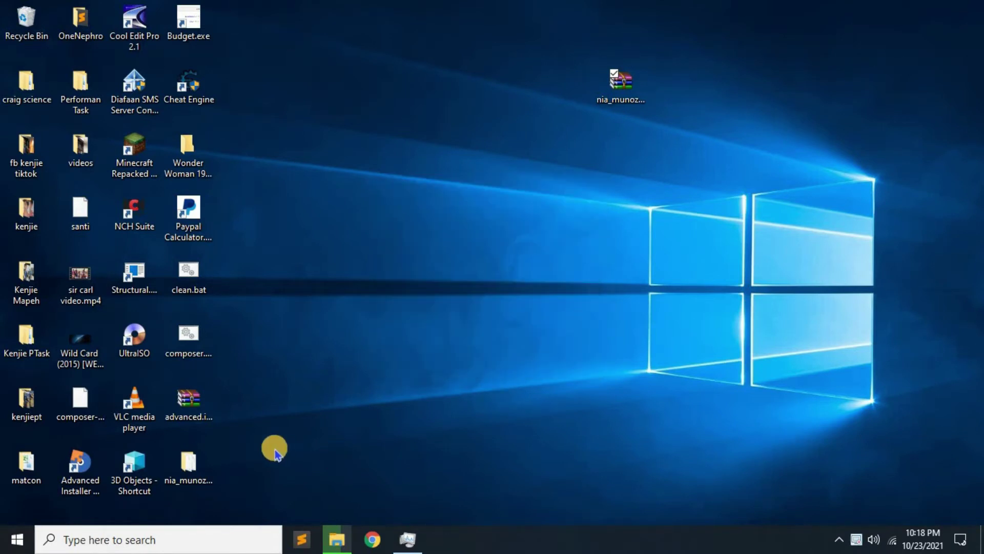
{"action": "left_click_drag", "start_coordinate": [179, 464], "coordinate": [615, 163]}
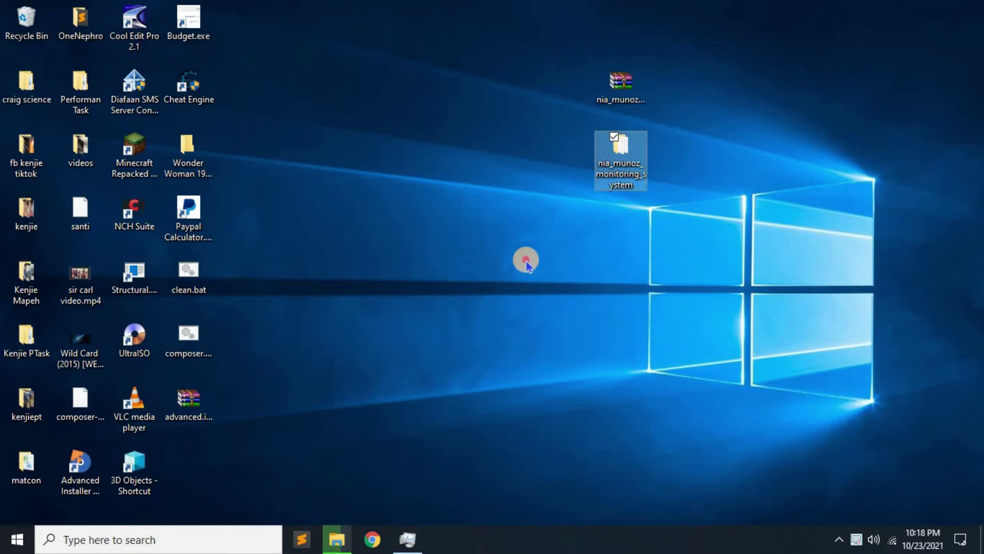
{"action": "right_click", "coordinate": [618, 172]}
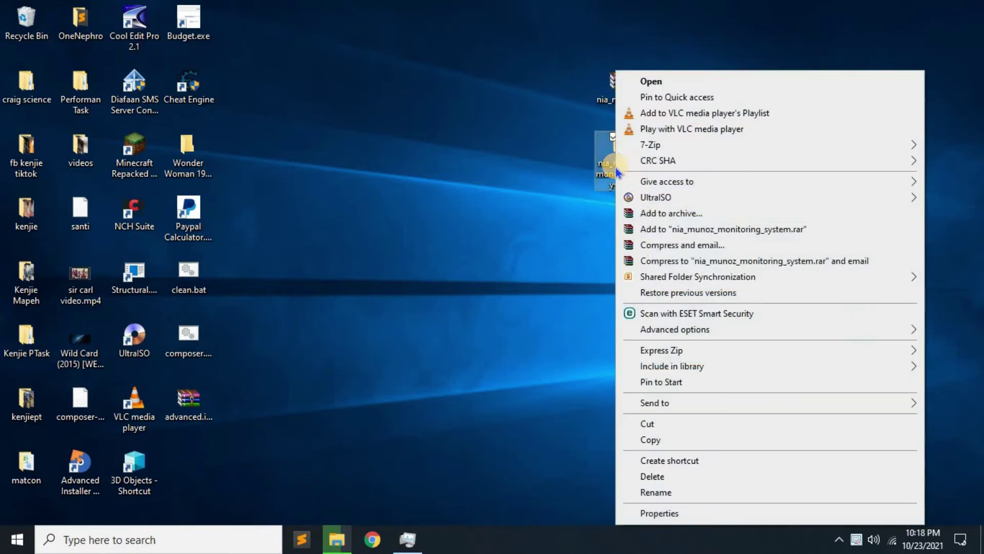
{"action": "left_click", "coordinate": [650, 424]}
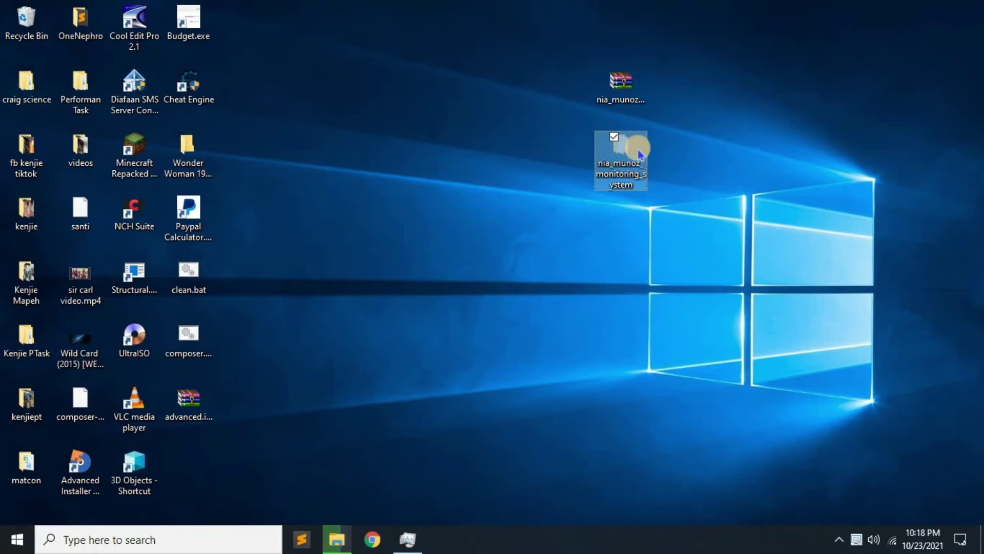
{"action": "left_click", "coordinate": [10, 544]}
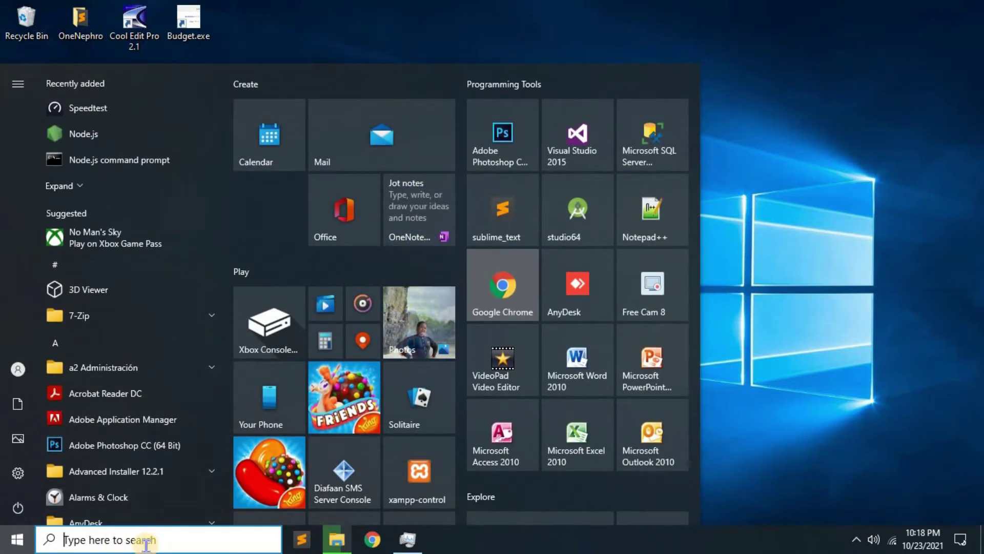
Paste the nia_munoz_monitoring_system folder into C:\xampp\htdocs via This PC.
{"action": "type", "text": "m"}
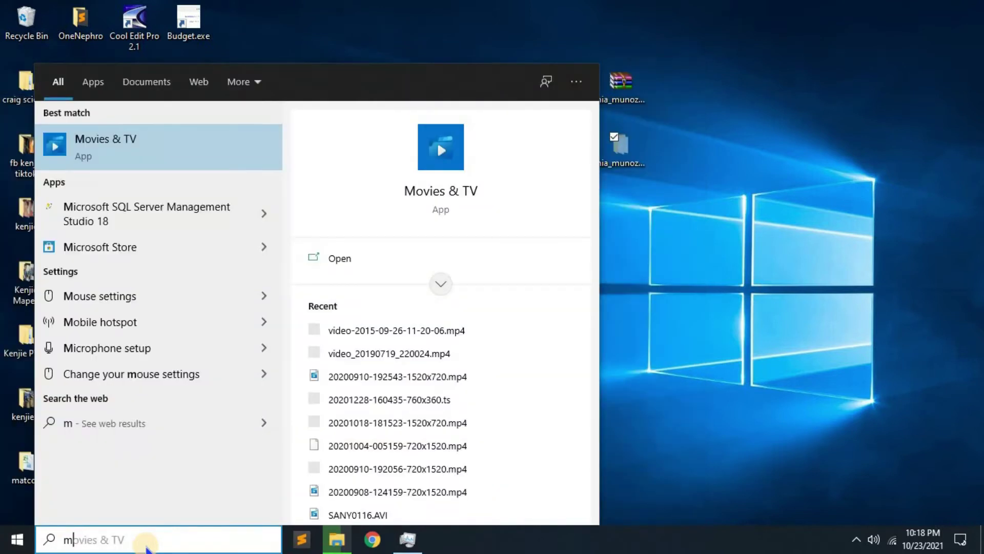
{"action": "type", "text": "y c"}
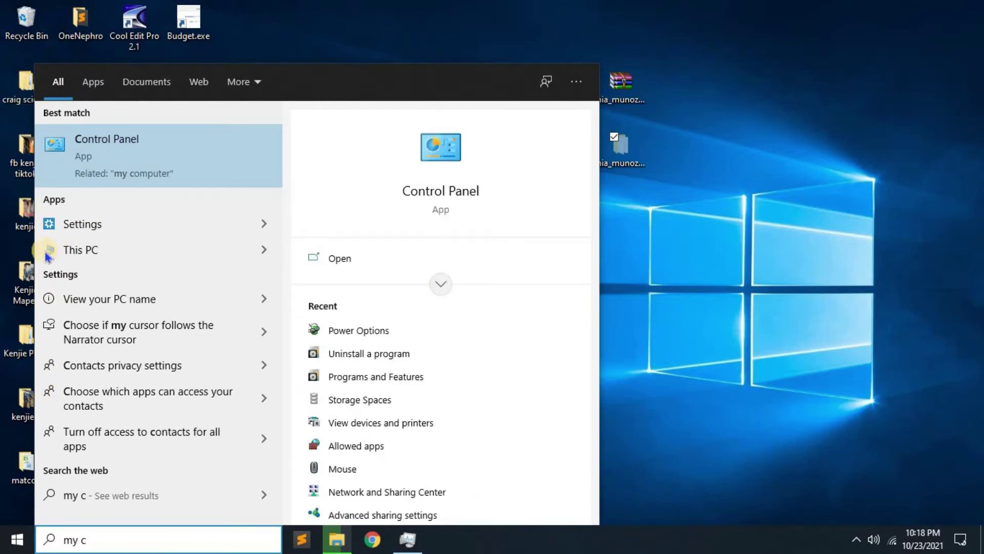
{"action": "left_click", "coordinate": [76, 251]}
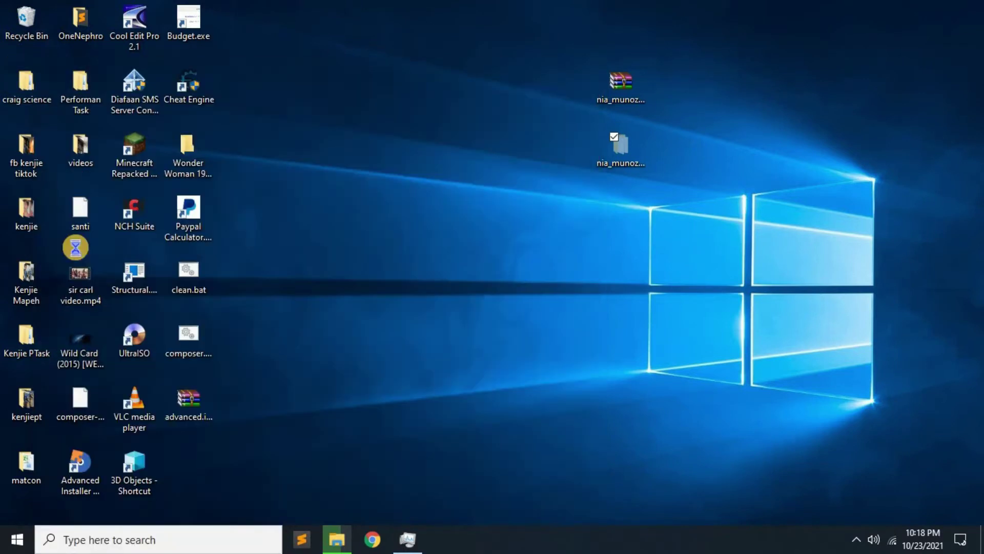
{"action": "left_click", "coordinate": [838, 87]}
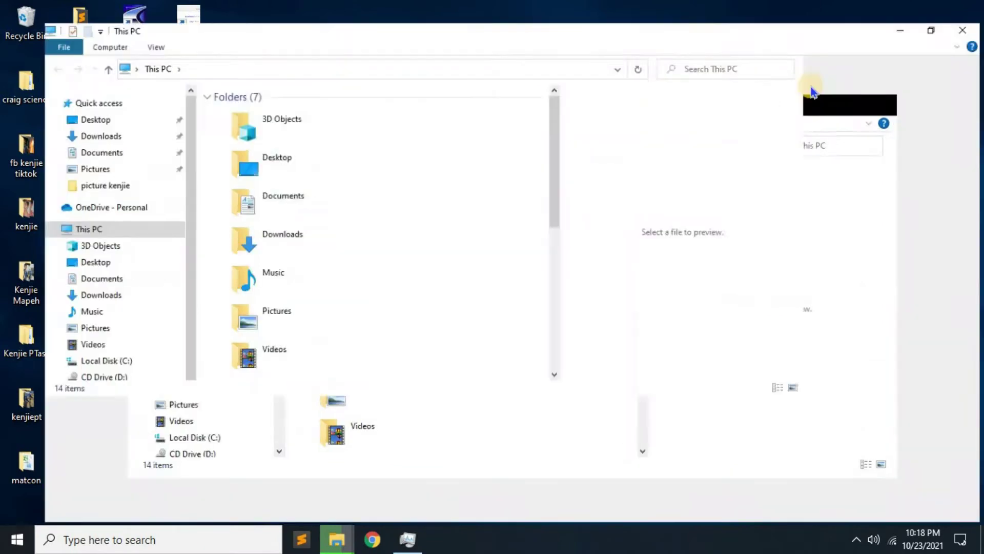
{"action": "double_click", "coordinate": [253, 252]}
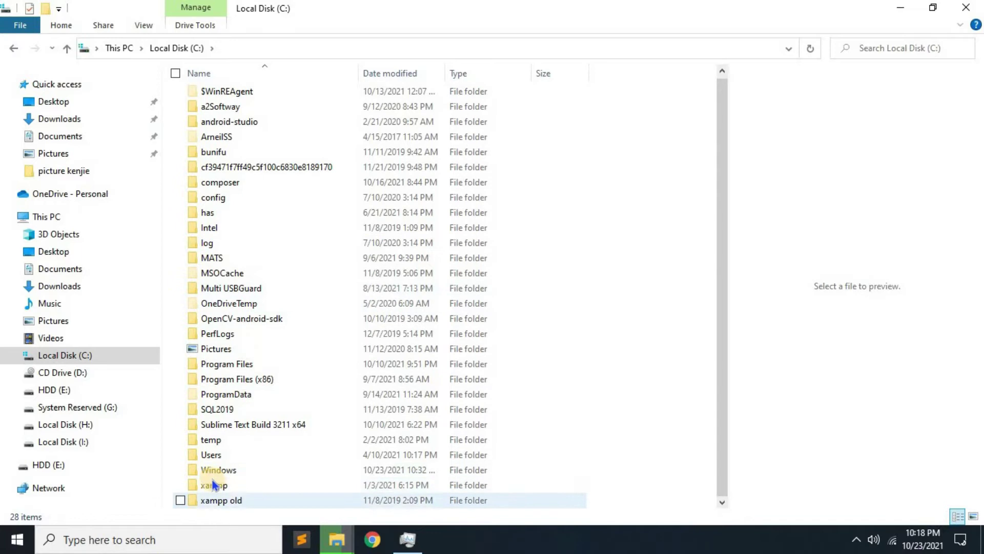
{"action": "left_click", "coordinate": [212, 488]}
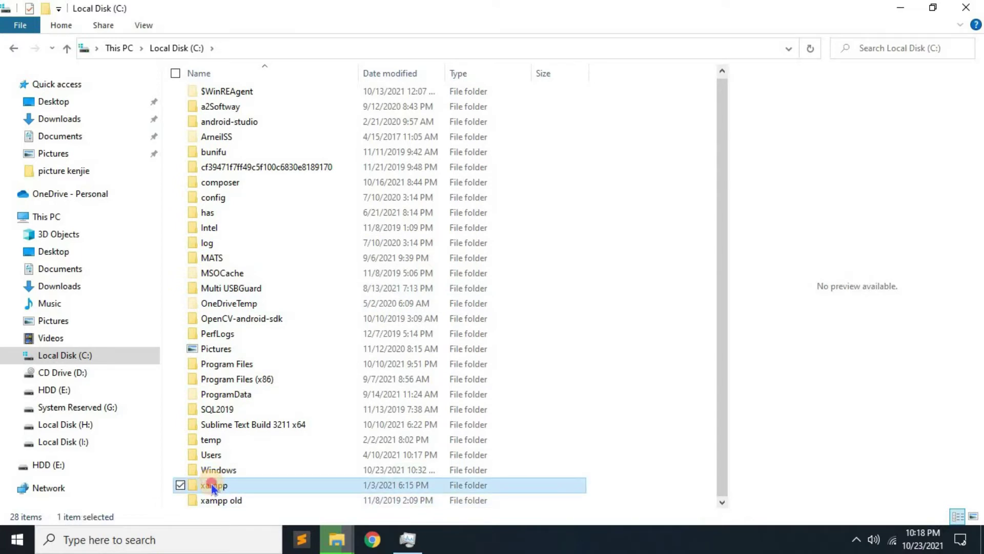
{"action": "double_click", "coordinate": [212, 488]}
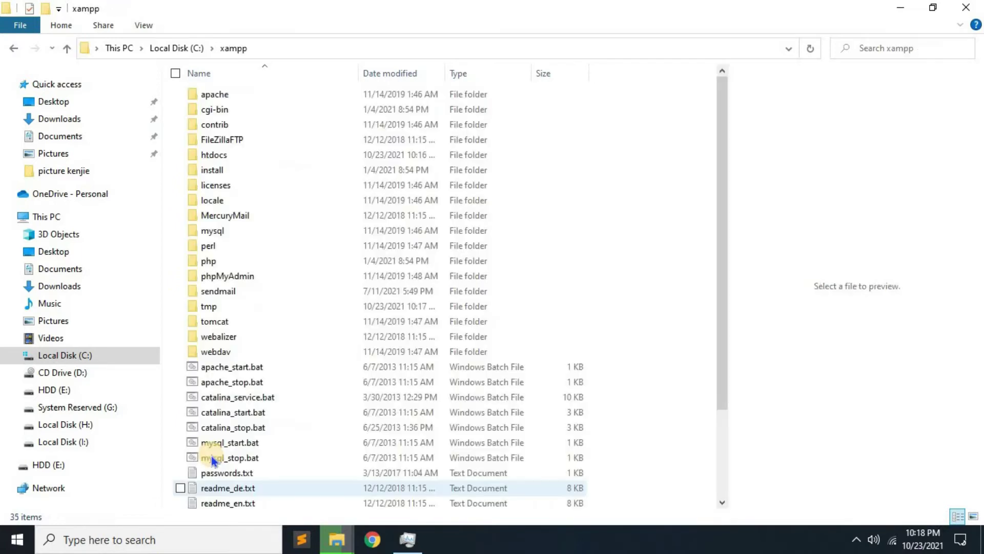
{"action": "double_click", "coordinate": [226, 156]}
{"action": "right_click", "coordinate": [659, 243]}
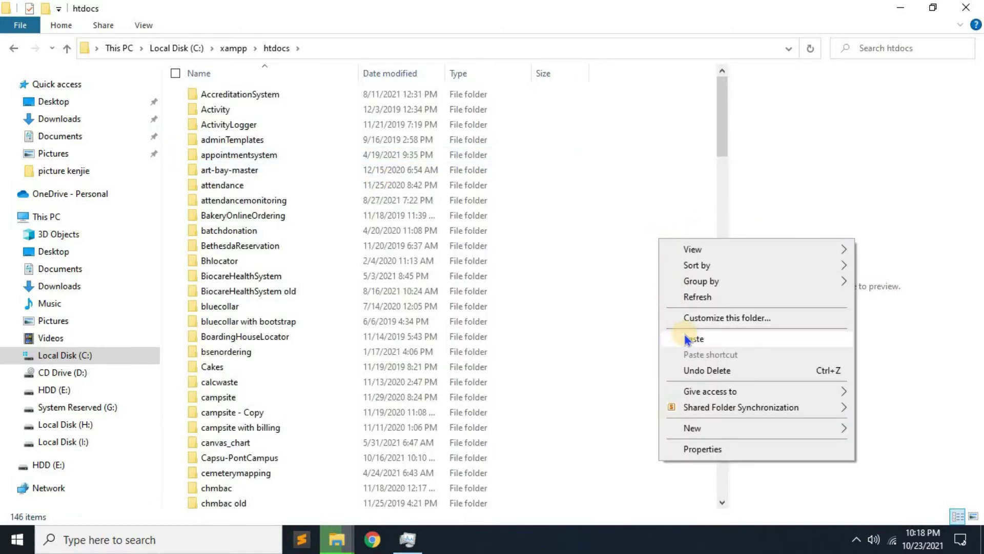
{"action": "left_click", "coordinate": [686, 339]}
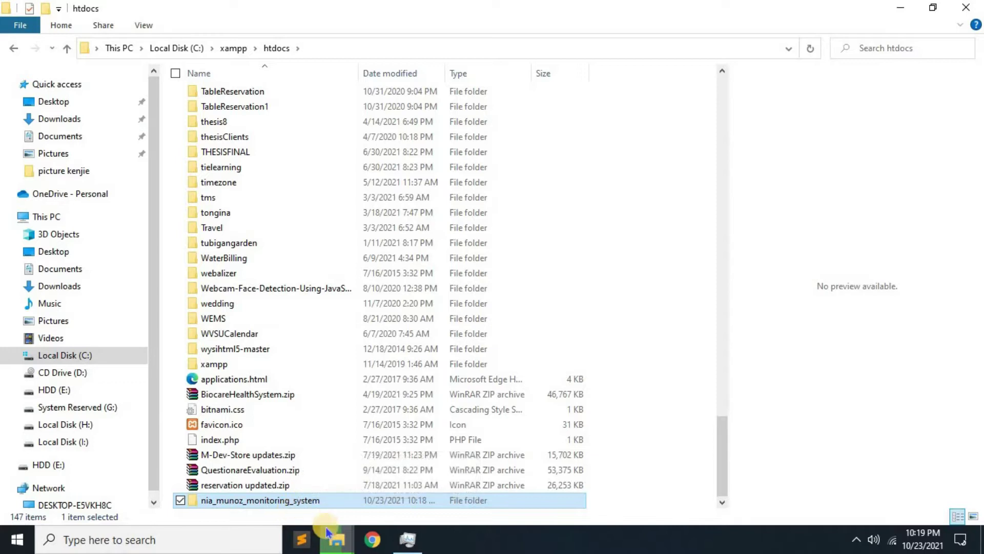
{"action": "left_click", "coordinate": [15, 543]}
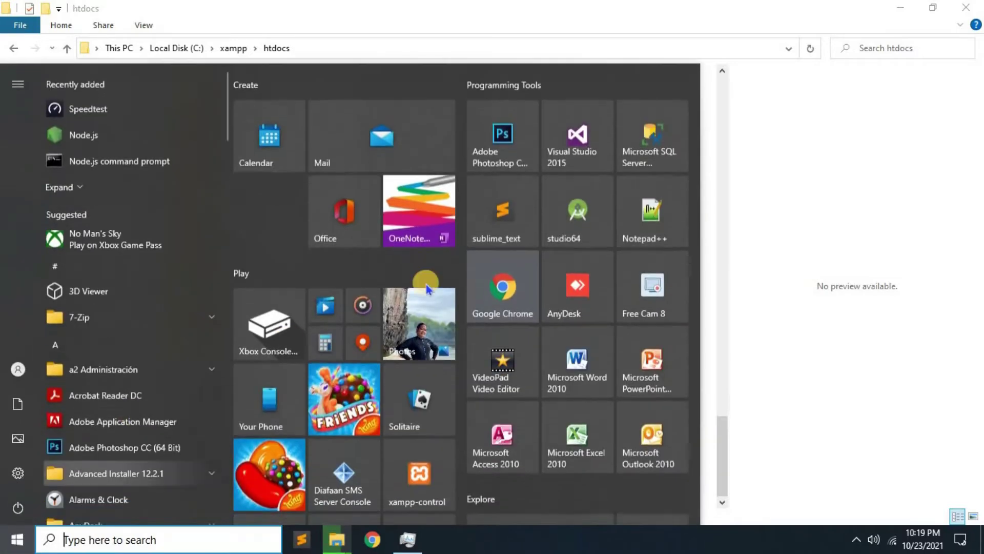
Start Apache and MySQL in XAMPP Control Panel, then close its window.
{"action": "scroll", "coordinate": [406, 350], "scroll_direction": "down", "scroll_amount": 2}
{"action": "left_click", "coordinate": [409, 351]}
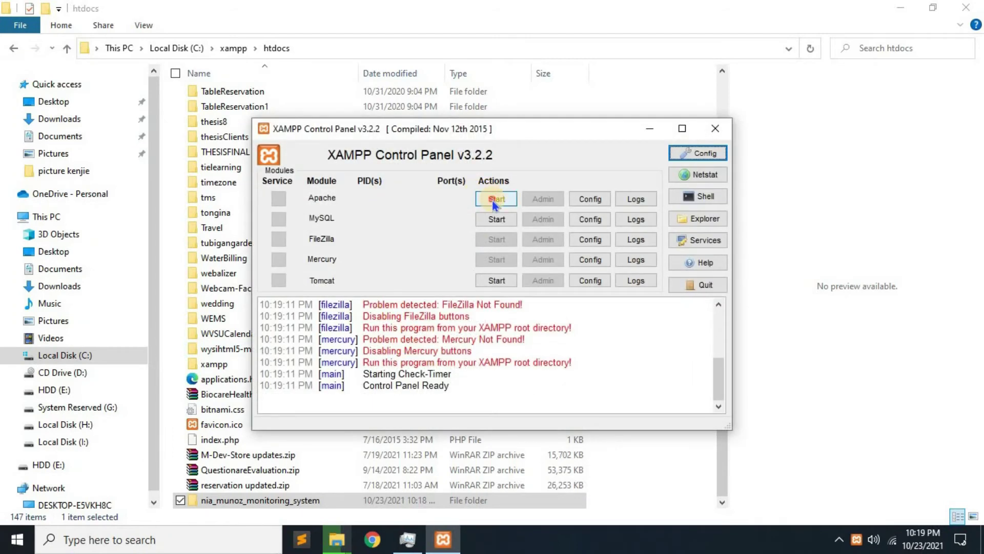
{"action": "left_click", "coordinate": [493, 199]}
{"action": "left_click", "coordinate": [498, 220]}
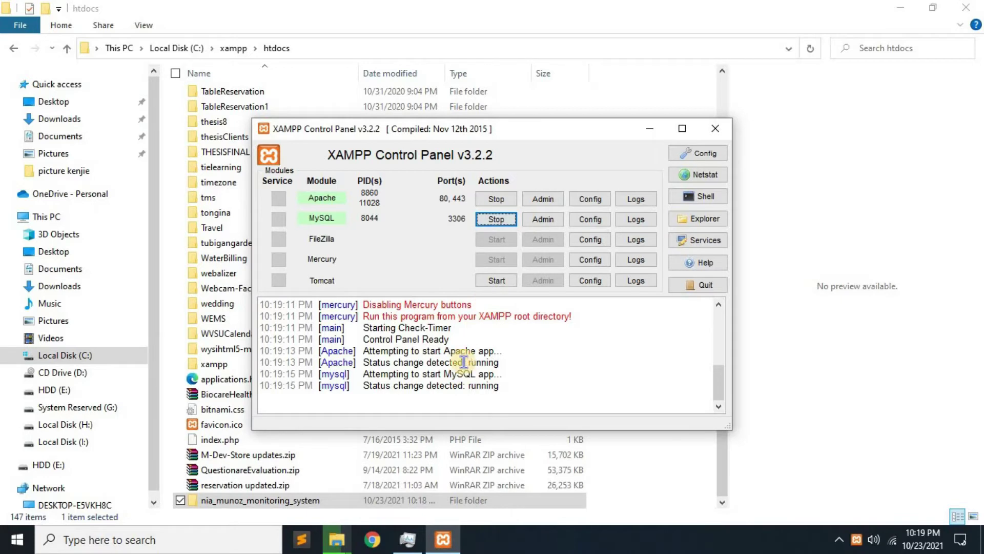
{"action": "left_click", "coordinate": [715, 128]}
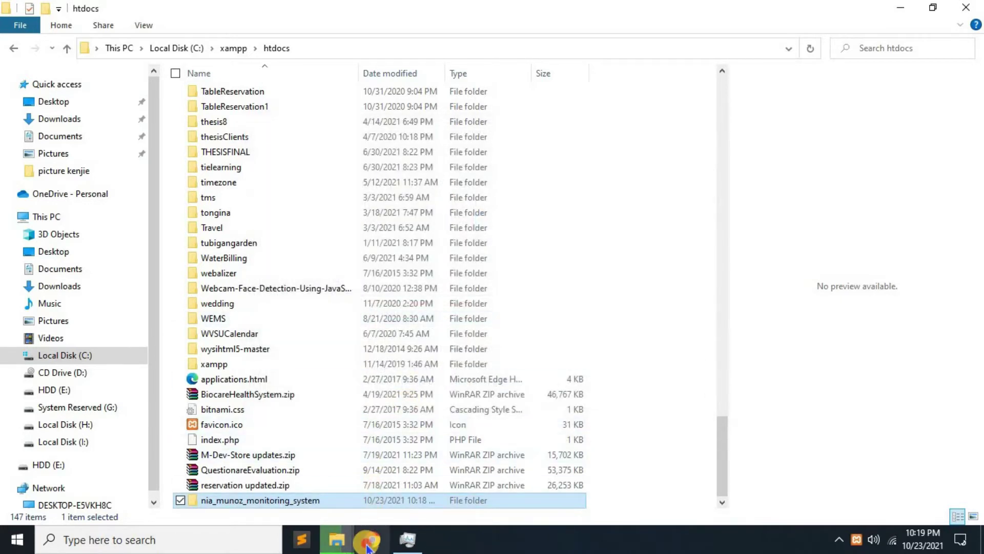
Open Chrome maximized and load localhost, correcting the autocompleted address.
{"action": "left_click", "coordinate": [368, 544]}
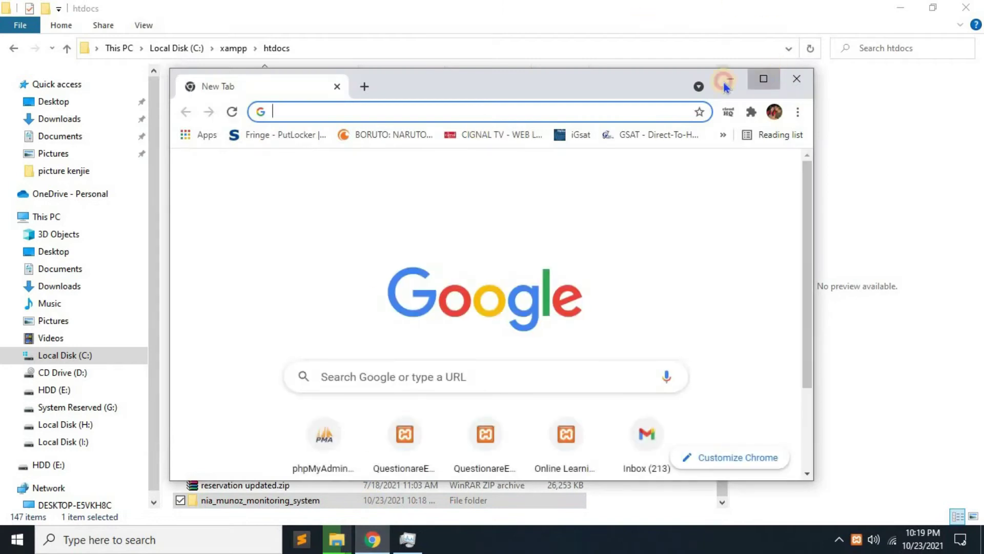
{"action": "left_click", "coordinate": [763, 79]}
{"action": "type", "text": "localhost/onlineexam/"}
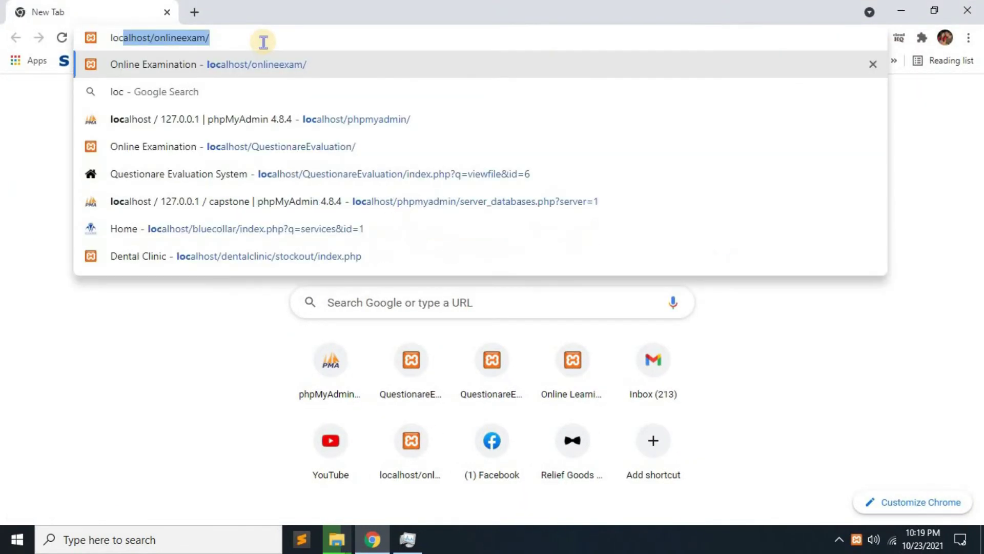
{"action": "key", "text": "Right"}
{"action": "key", "text": "BackSpace"}
{"action": "key", "text": "BackSpace"}
{"action": "key", "text": "BackSpace"}
{"action": "key", "text": "BackSpace"}
{"action": "key", "text": "BackSpace"}
{"action": "key", "text": "BackSpace"}
{"action": "key", "text": "BackSpace"}
{"action": "key", "text": "BackSpace"}
{"action": "key", "text": "BackSpace"}
{"action": "key", "text": "BackSpace"}
{"action": "key", "text": "BackSpace"}
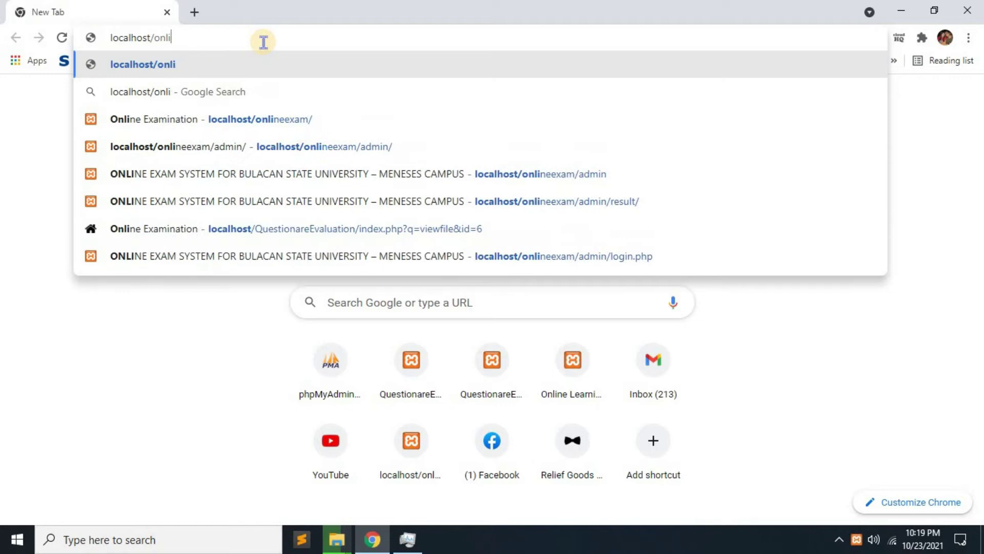
{"action": "key", "text": "Return"}
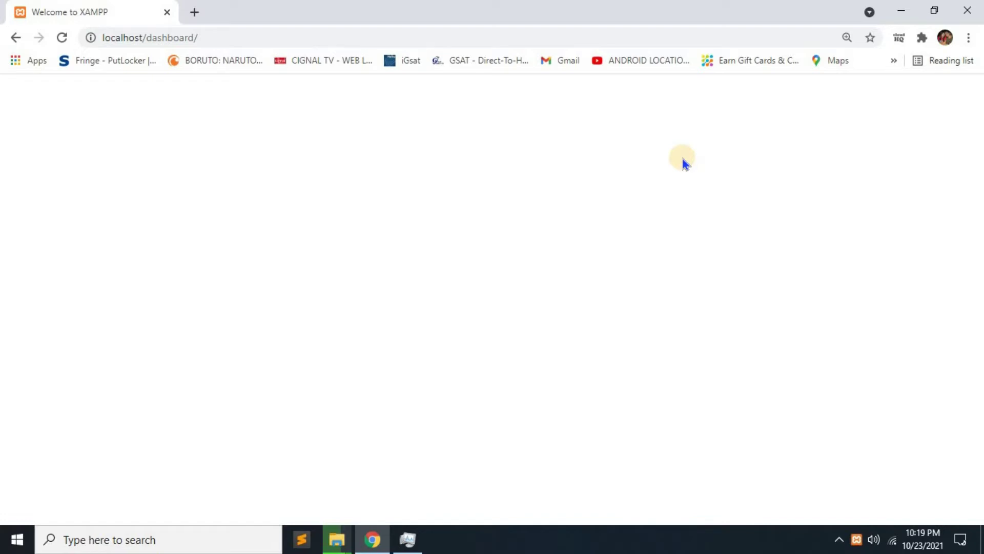
Reload the dashboard, confirm PHP Version 5.6.39 on the PHPInfo page, and close it.
{"action": "left_click", "coordinate": [235, 38]}
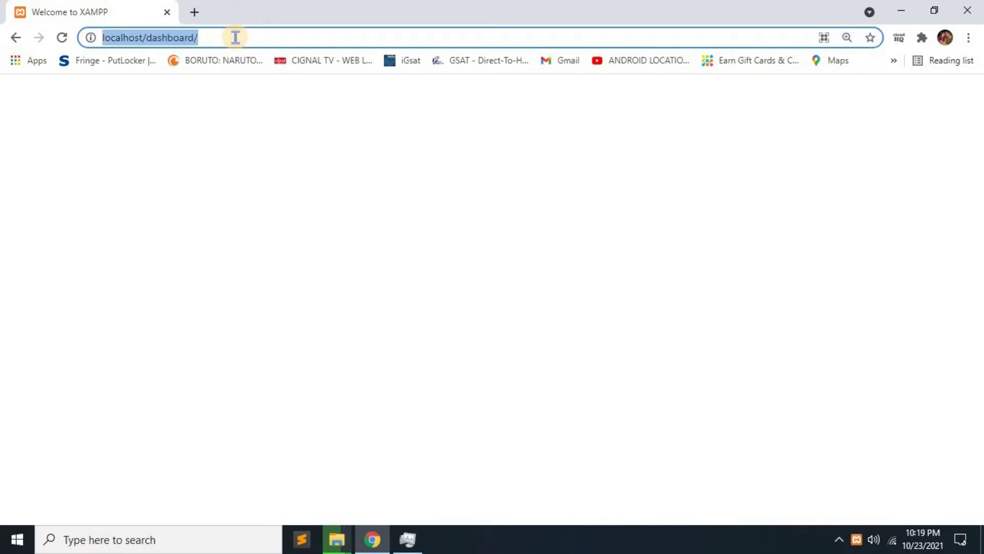
{"action": "key", "text": "Return"}
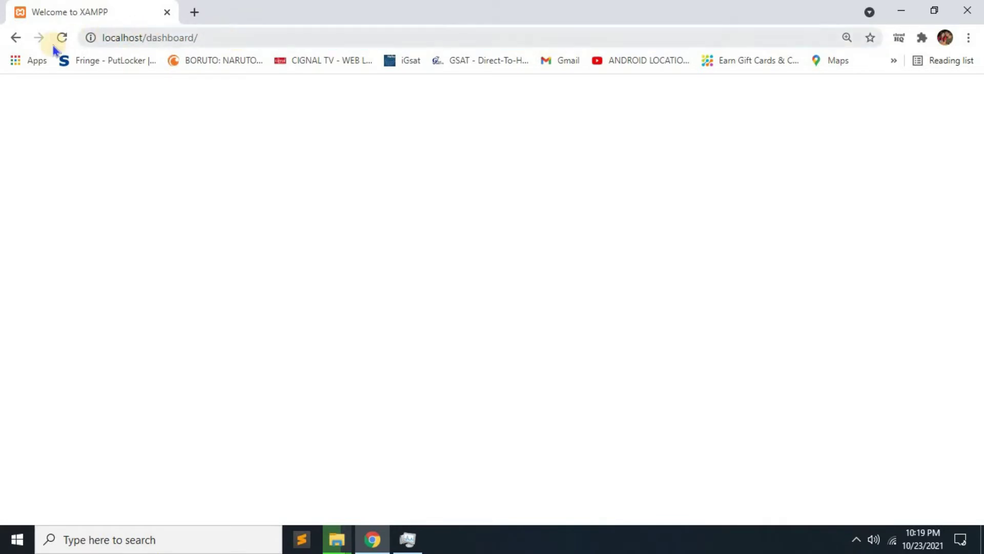
{"action": "left_click", "coordinate": [61, 43]}
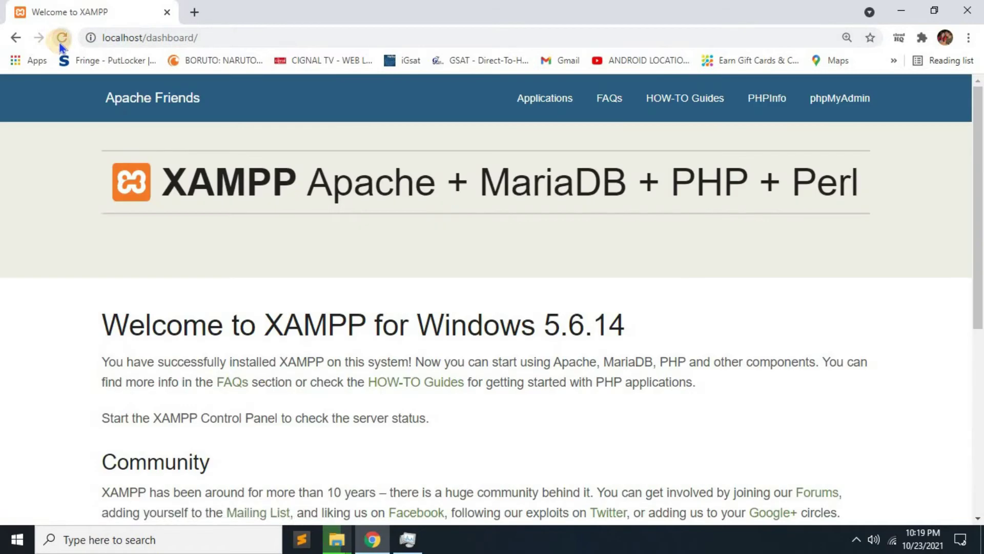
{"action": "left_click", "coordinate": [764, 102]}
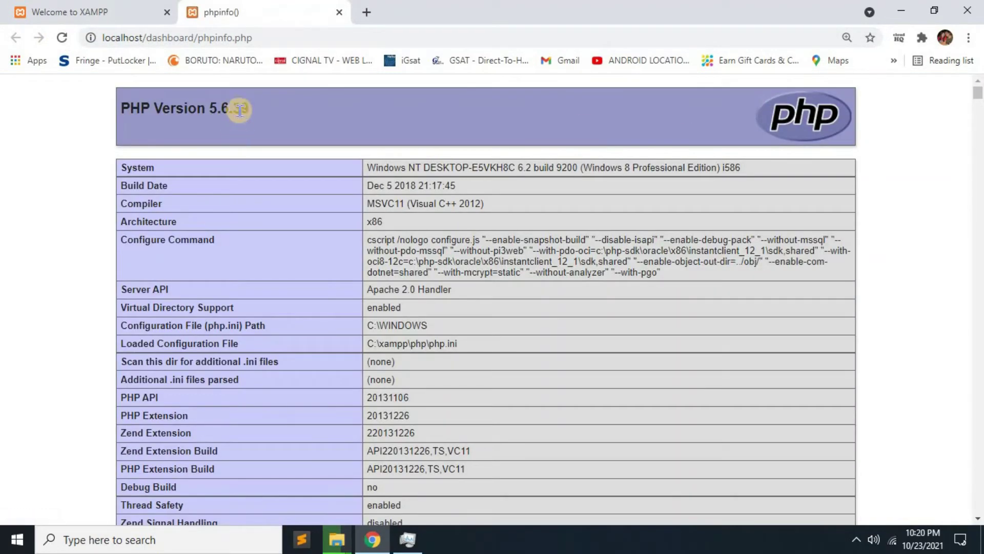
{"action": "left_click_drag", "start_coordinate": [265, 114], "coordinate": [112, 128]}
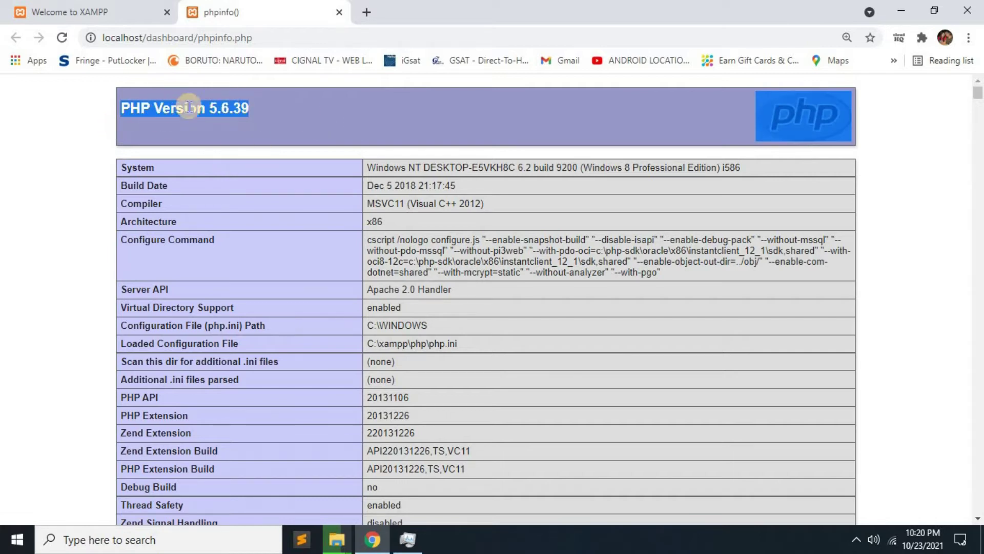
{"action": "left_click", "coordinate": [338, 12]}
{"action": "left_click_drag", "start_coordinate": [147, 39], "coordinate": [418, 46]}
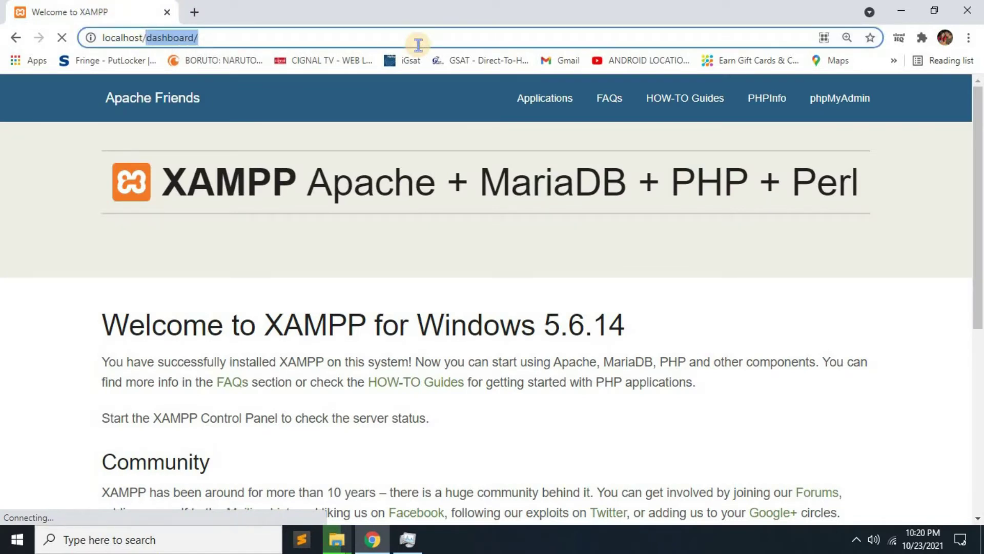
Change the address to localhost/phpmyadmin/ to load phpMyAdmin.
{"action": "type", "text": "p"}
{"action": "key", "text": "BackSpace"}
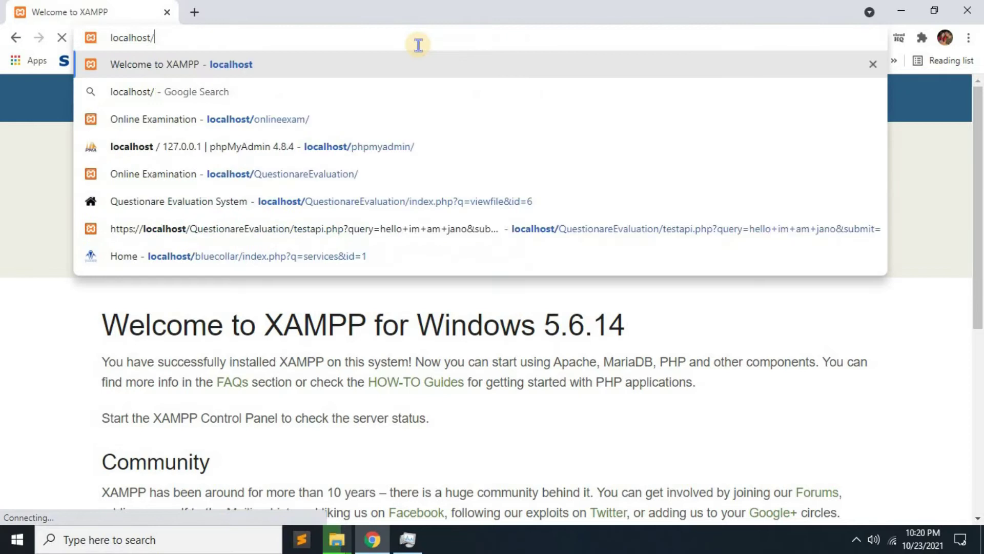
{"action": "type", "text": "php"}
{"action": "key", "text": "Return"}
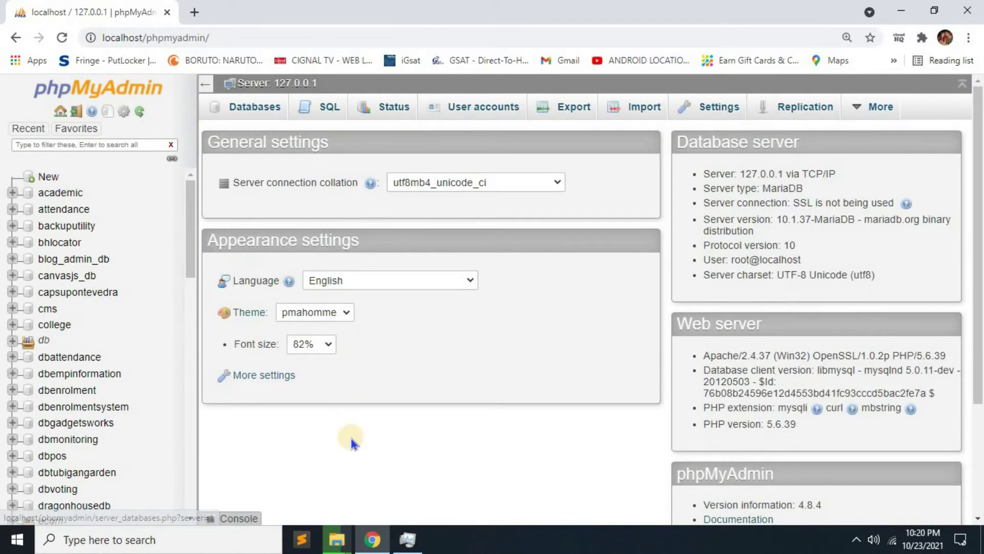
{"action": "mouse_move", "coordinate": [345, 546]}
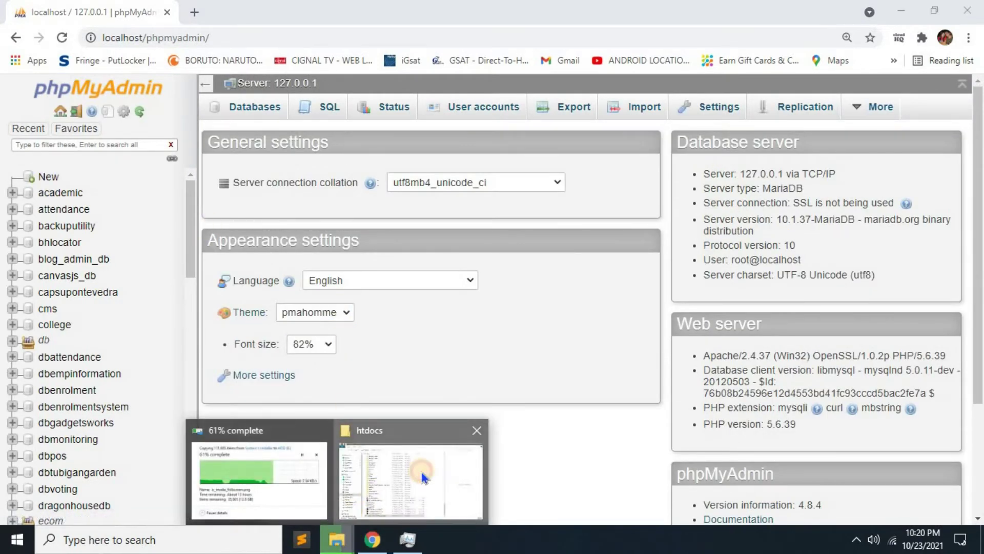
{"action": "left_click", "coordinate": [421, 469]}
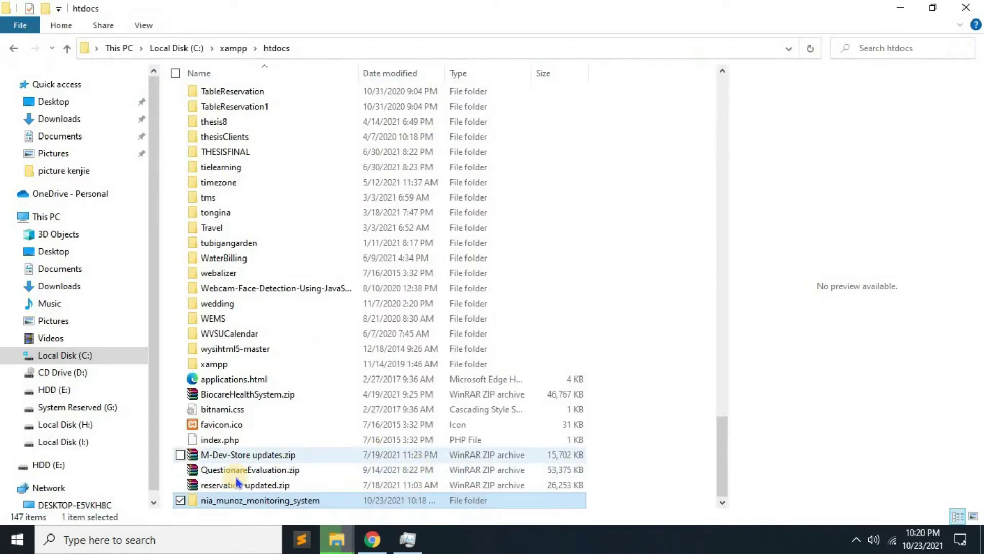
{"action": "left_click", "coordinate": [287, 503]}
{"action": "right_click", "coordinate": [284, 502]}
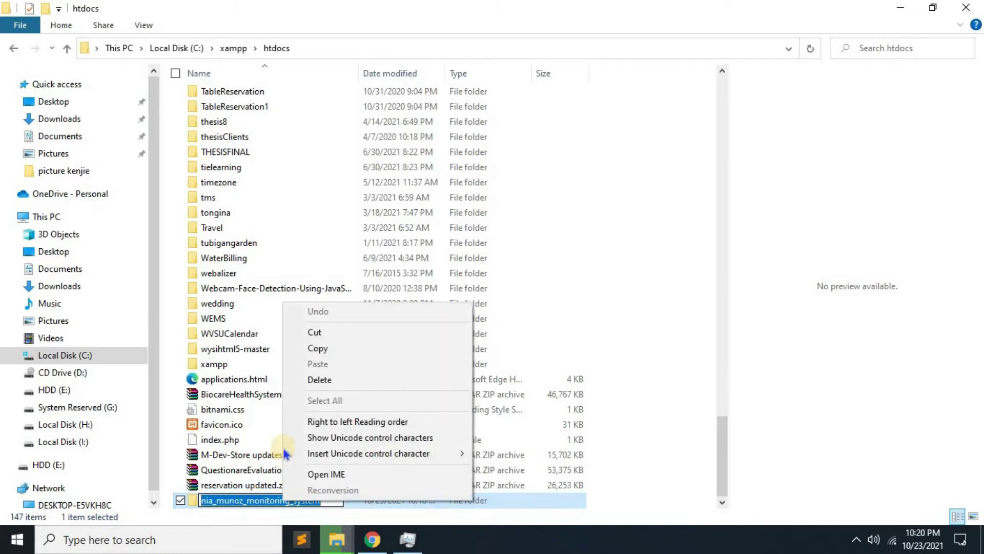
{"action": "left_click", "coordinate": [318, 348]}
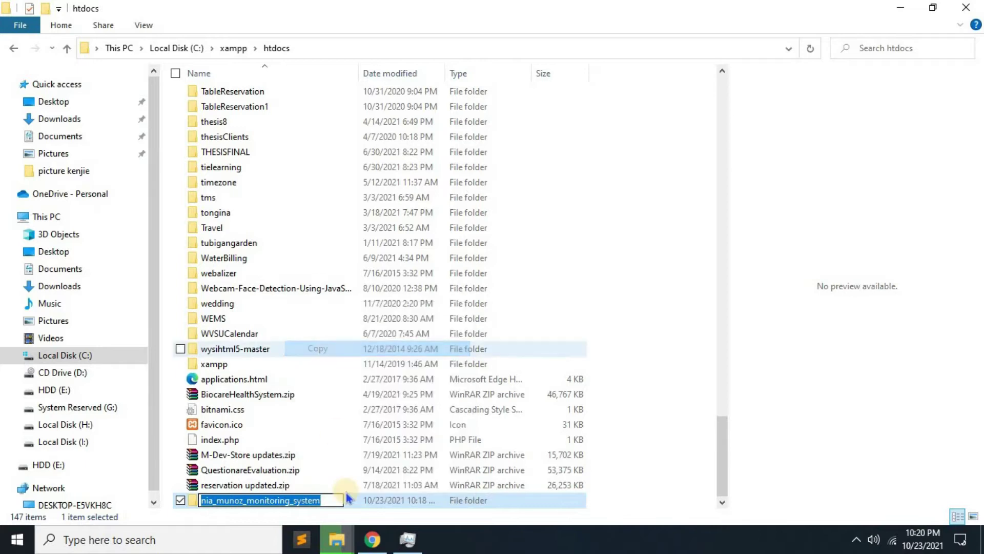
{"action": "left_click", "coordinate": [373, 539]}
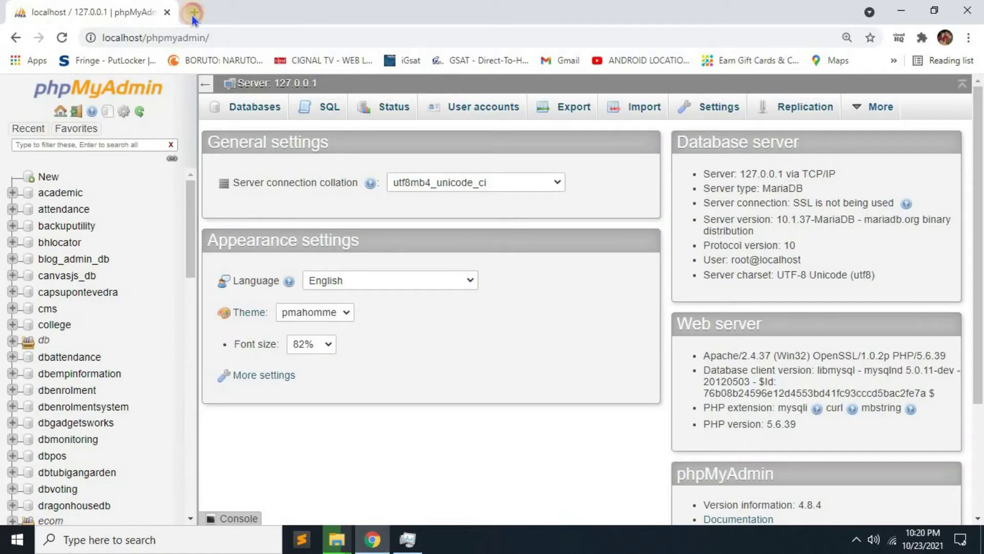
{"action": "left_click", "coordinate": [193, 13]}
{"action": "type", "text": "localhost/onlineexam/"}
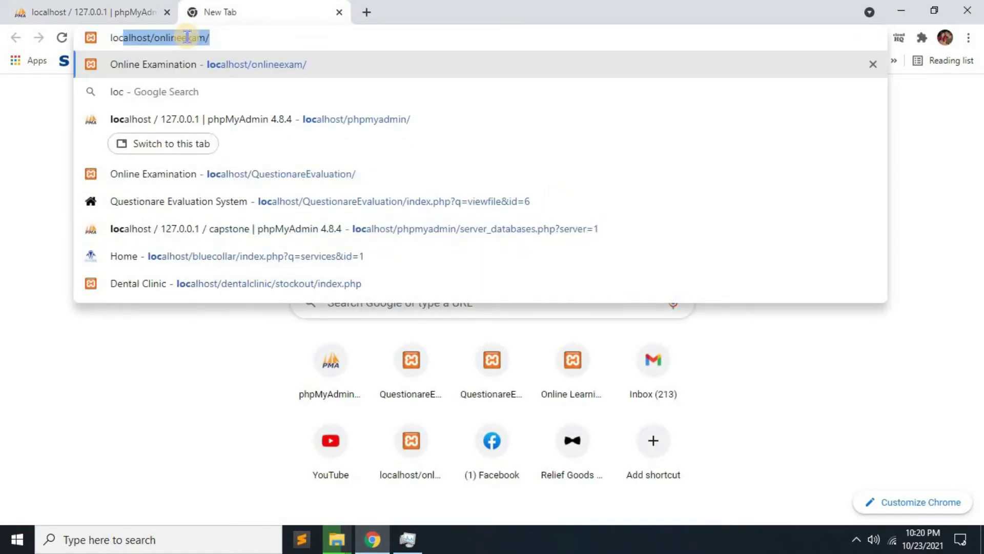
{"action": "key", "text": "End"}
{"action": "key", "text": "BackSpace"}
{"action": "key", "text": "BackSpace"}
{"action": "key", "text": "BackSpace"}
{"action": "key", "text": "BackSpace"}
{"action": "key", "text": "BackSpace"}
{"action": "key", "text": "BackSpace"}
{"action": "key", "text": "BackSpace"}
{"action": "key", "text": "BackSpace"}
{"action": "key", "text": "BackSpace"}
{"action": "key", "text": "BackSpace"}
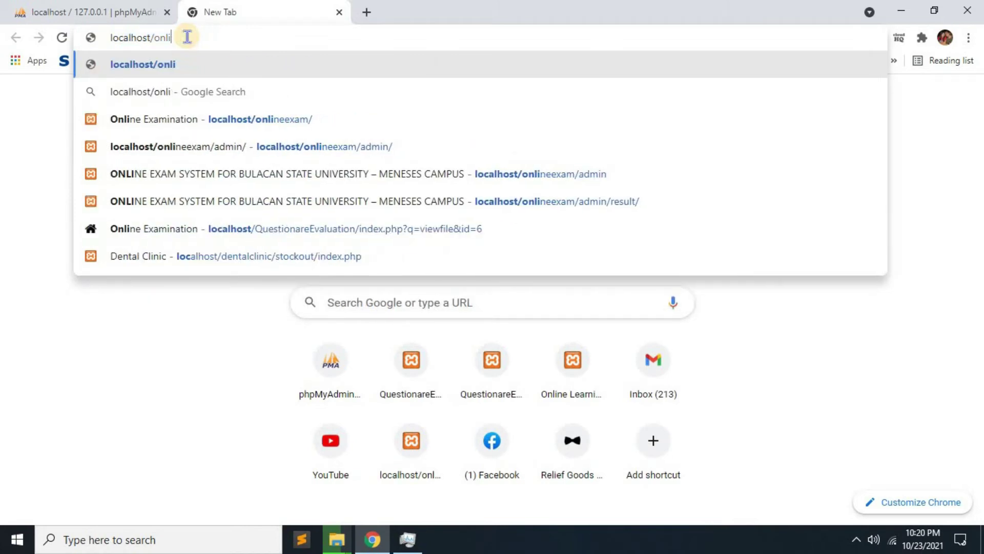
{"action": "key", "text": "BackSpace"}
{"action": "type", "text": "nia_munoz_monitoring_system"}
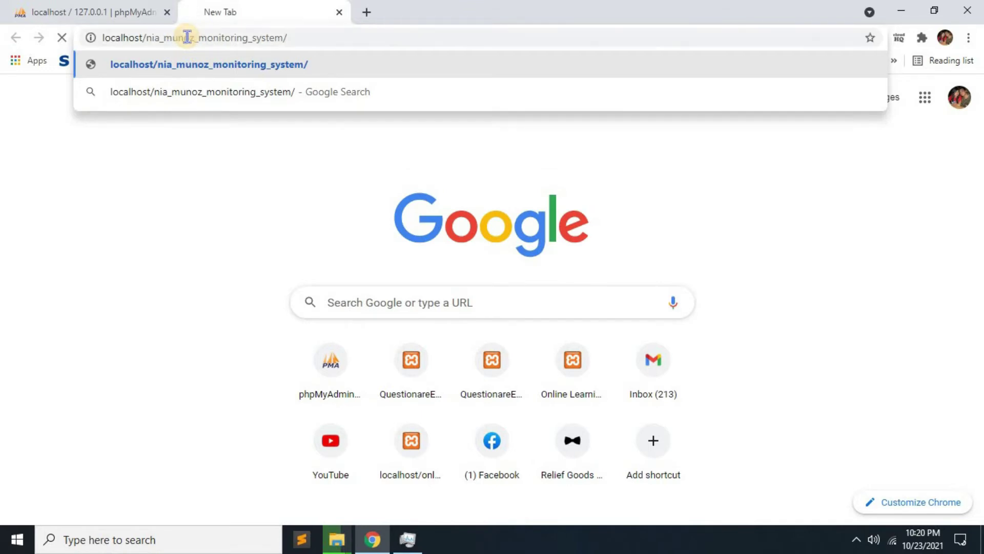
{"action": "key", "text": "Return"}
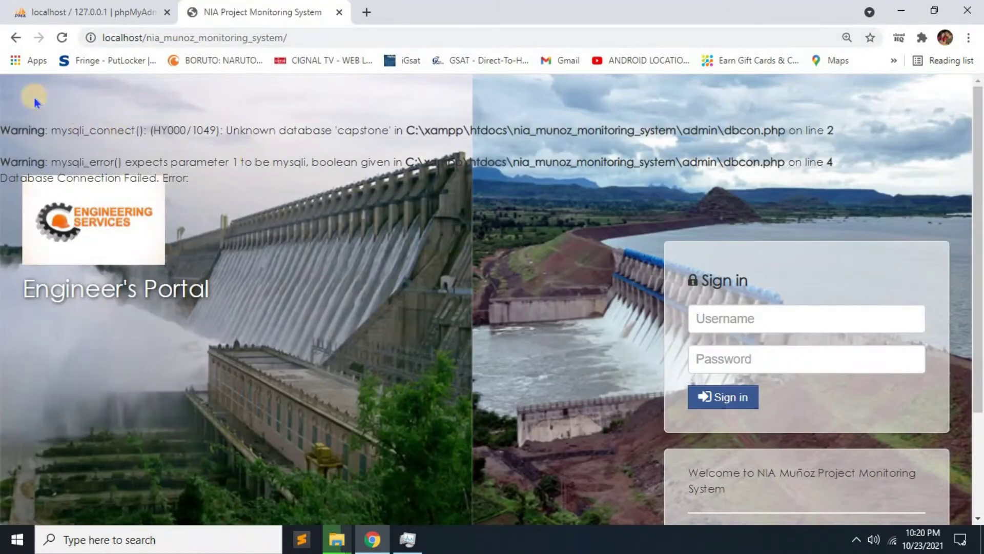
Copy 'capstone' from the unknown database warning and return to the phpMyAdmin tab.
{"action": "triple_click", "coordinate": [823, 149]}
{"action": "left_click", "coordinate": [394, 189]}
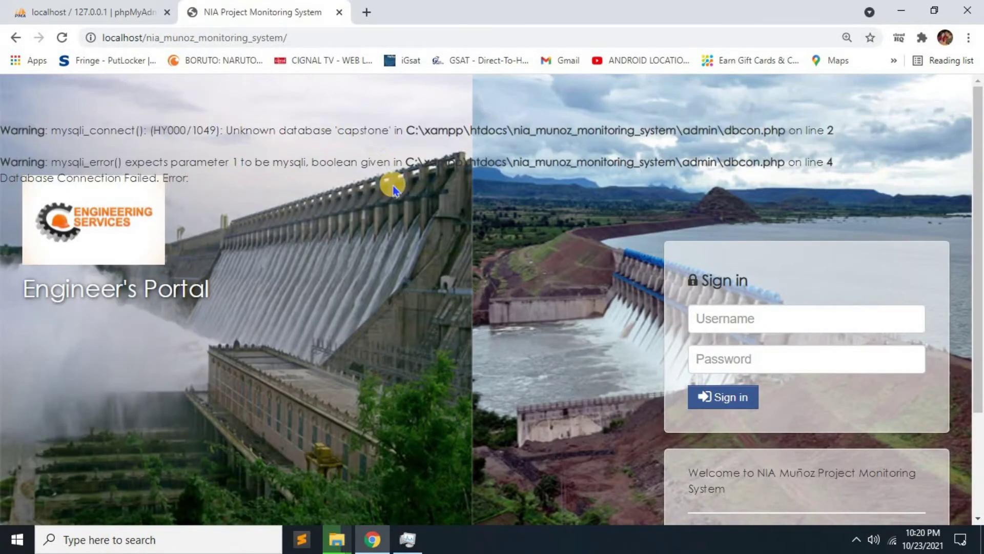
{"action": "double_click", "coordinate": [303, 126]}
{"action": "double_click", "coordinate": [354, 130]}
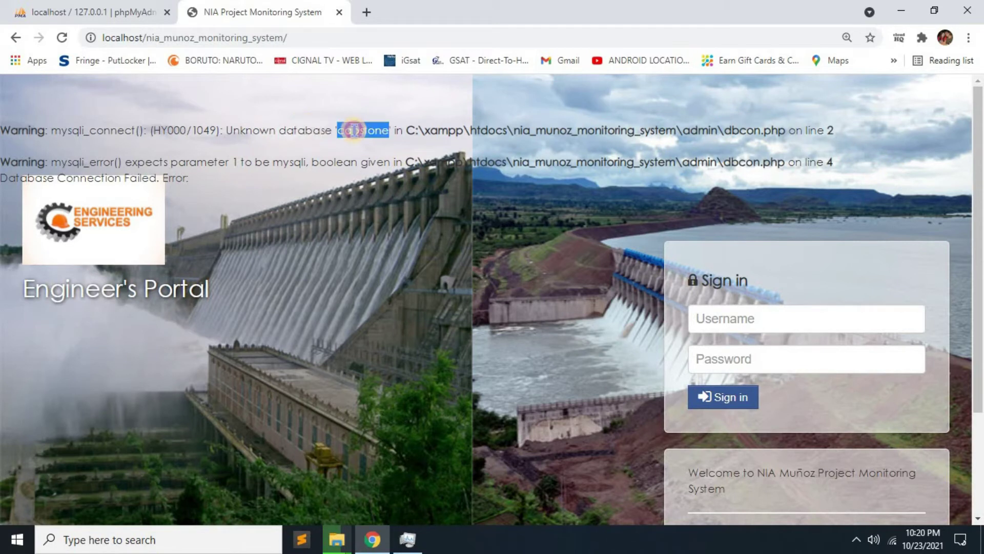
{"action": "right_click", "coordinate": [355, 131]}
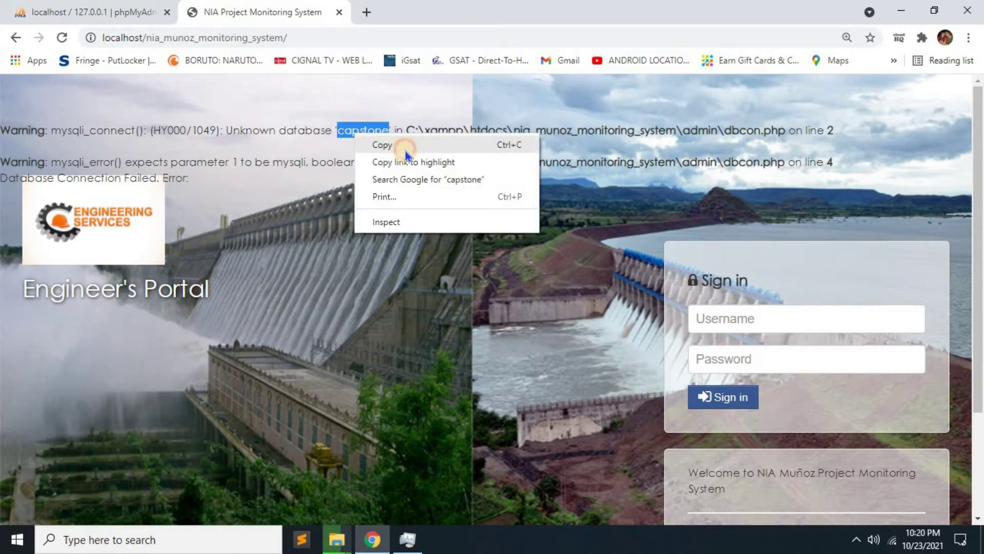
{"action": "left_click", "coordinate": [405, 148]}
{"action": "left_click", "coordinate": [92, 11]}
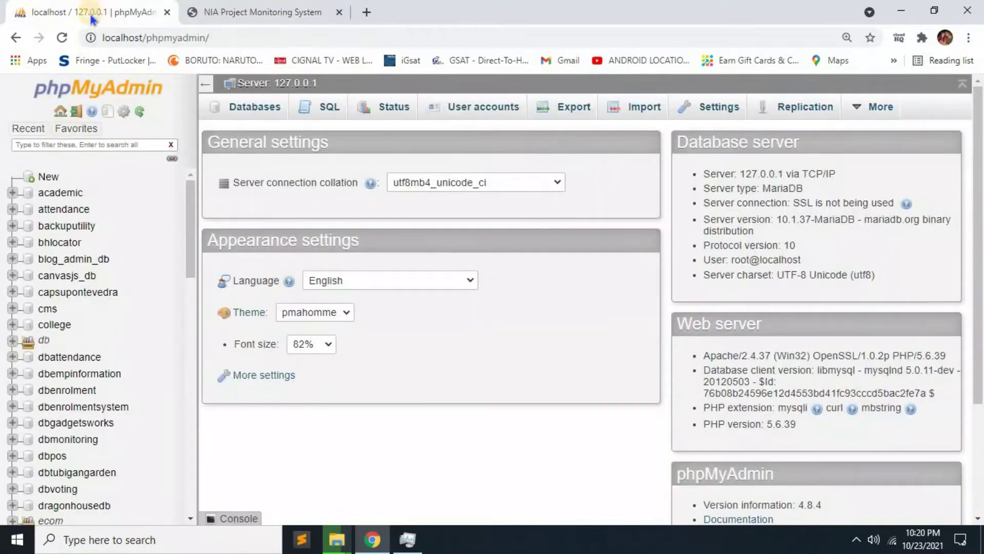
Create a database named capstone with the default latin1_swedish_ci collation.
{"action": "left_click", "coordinate": [48, 179]}
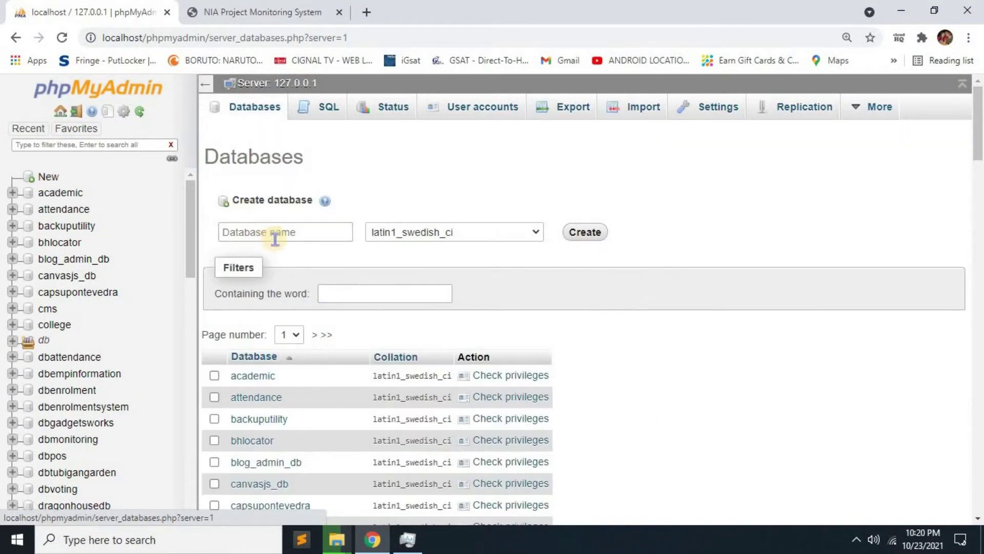
{"action": "left_click", "coordinate": [276, 233]}
{"action": "right_click", "coordinate": [276, 234]}
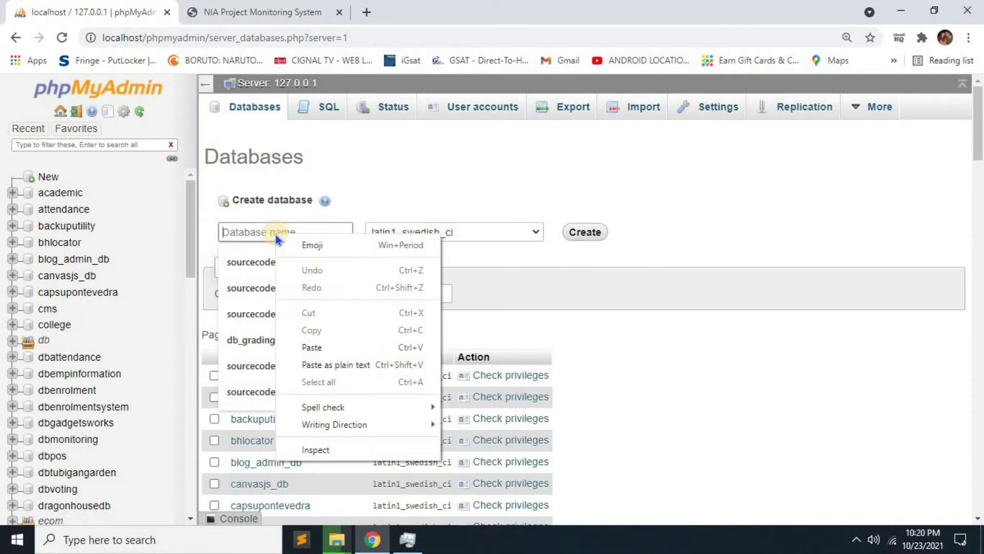
{"action": "left_click", "coordinate": [307, 344]}
{"action": "key", "text": "ctrl+a"}
{"action": "type", "text": "capstone"}
{"action": "left_click", "coordinate": [360, 204]}
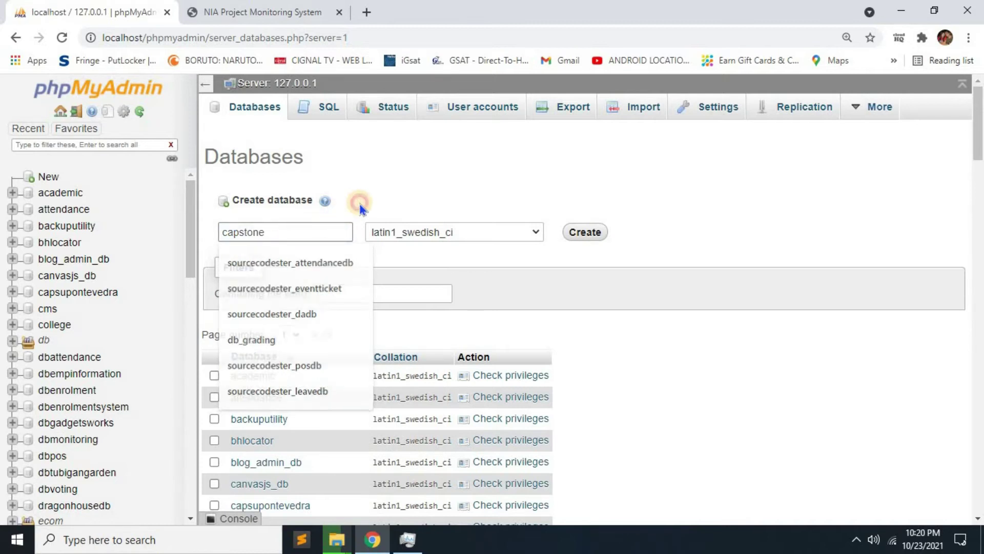
{"action": "left_click", "coordinate": [585, 234]}
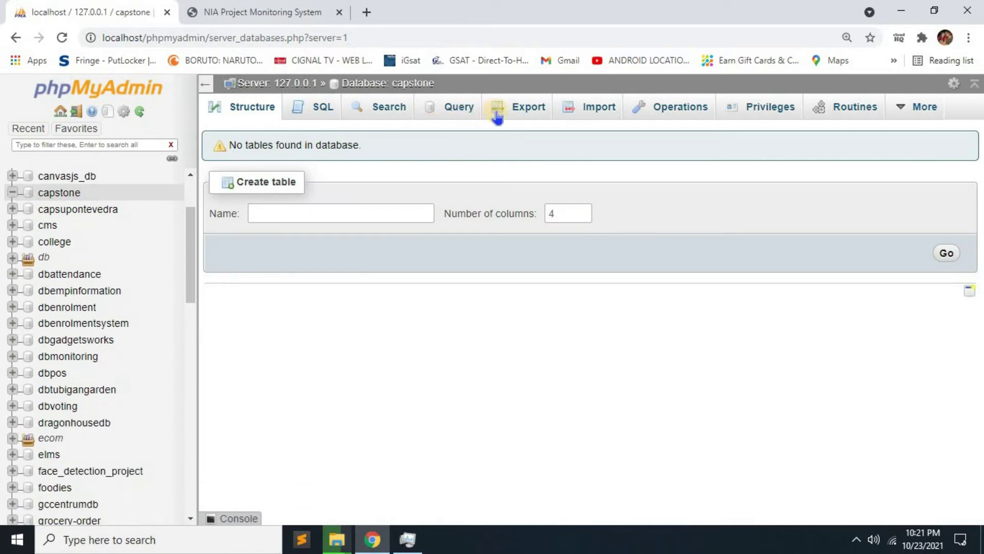
{"action": "left_click", "coordinate": [598, 110]}
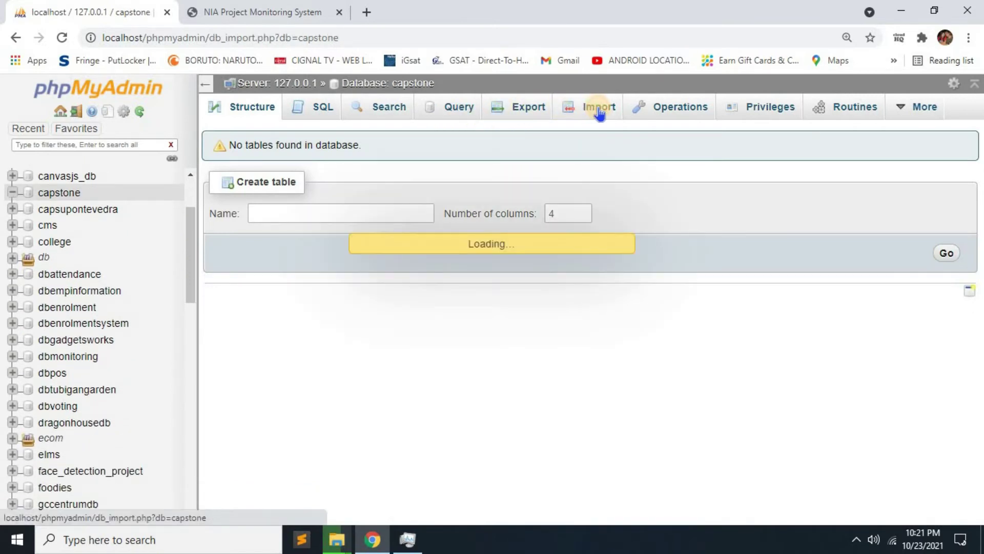
{"action": "left_click", "coordinate": [364, 271]}
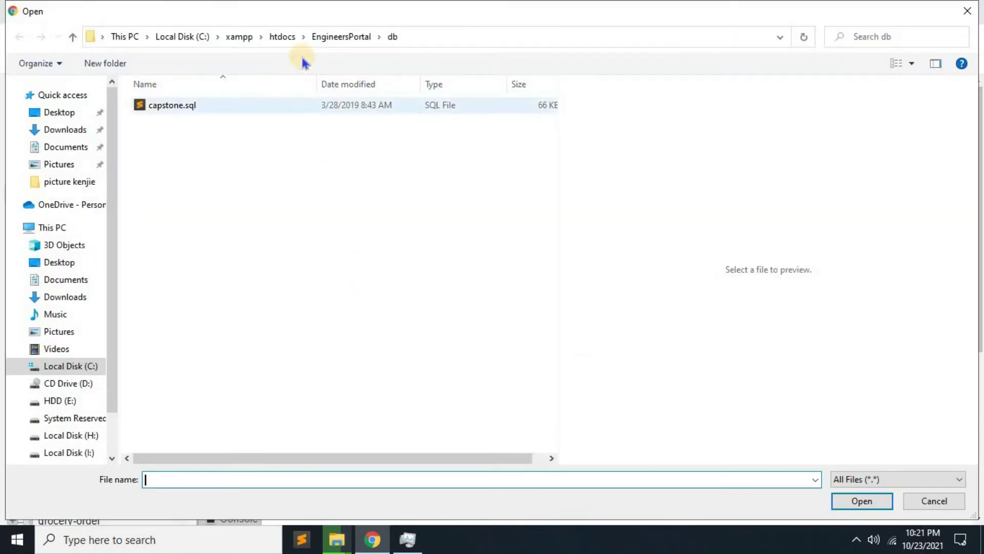
{"action": "left_click", "coordinate": [283, 38]}
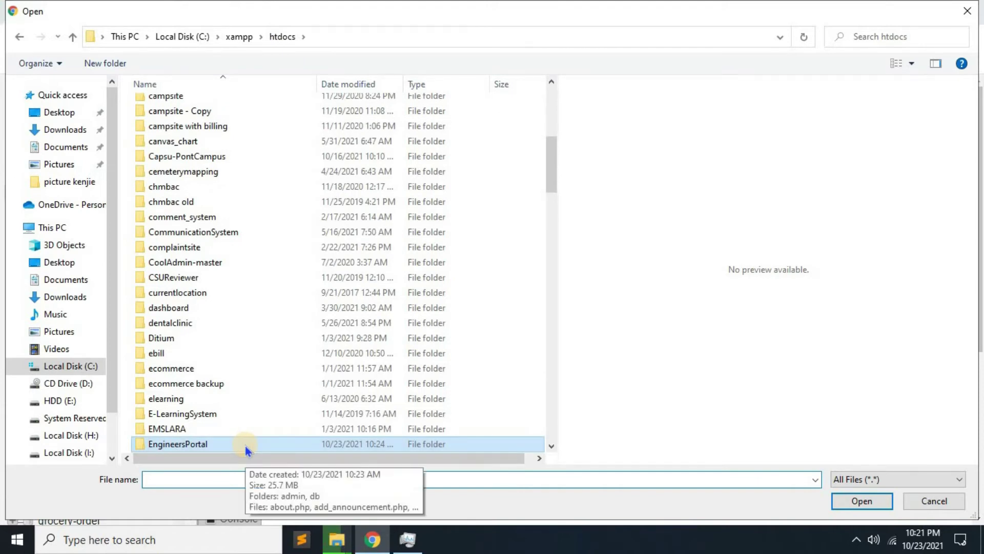
{"action": "type", "text": "n"}
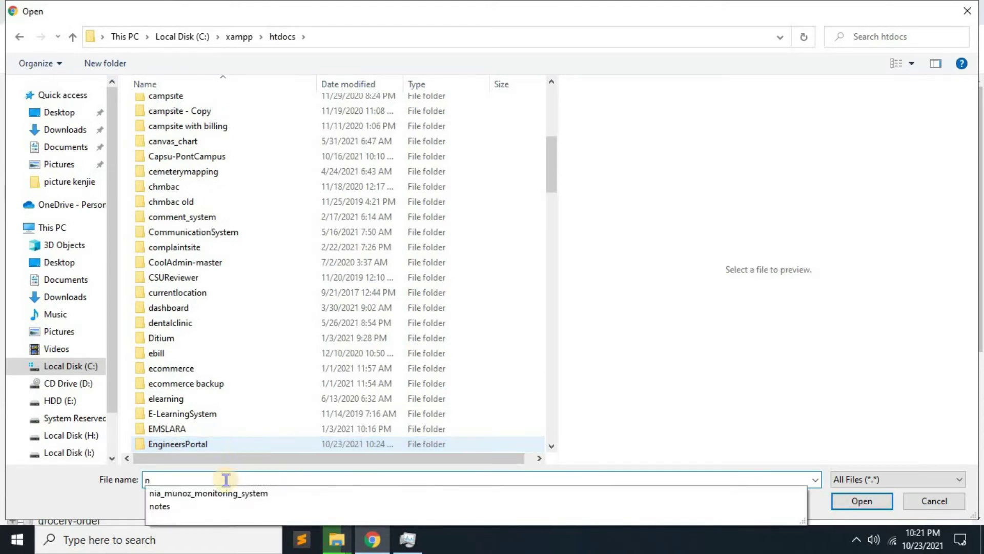
{"action": "left_click", "coordinate": [224, 493]}
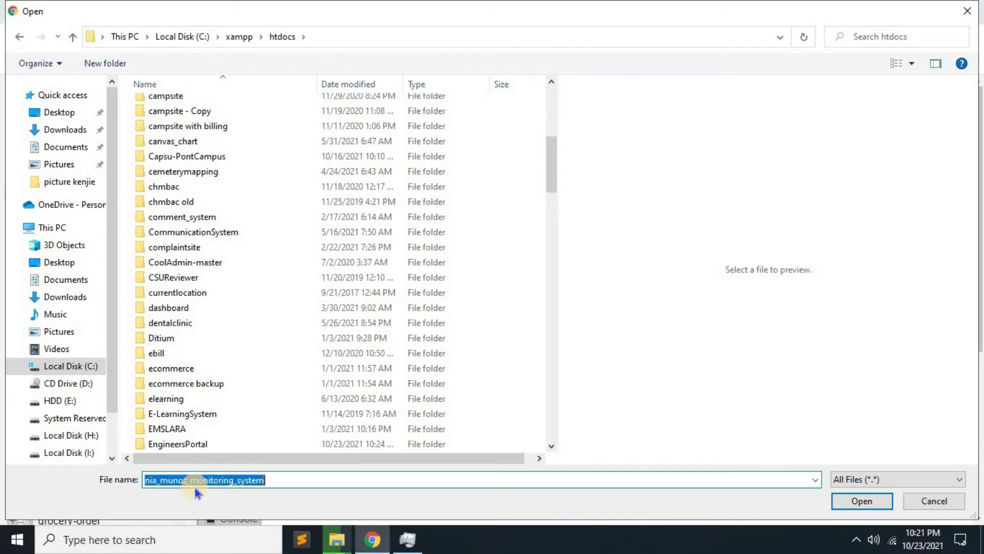
{"action": "left_click", "coordinate": [851, 508]}
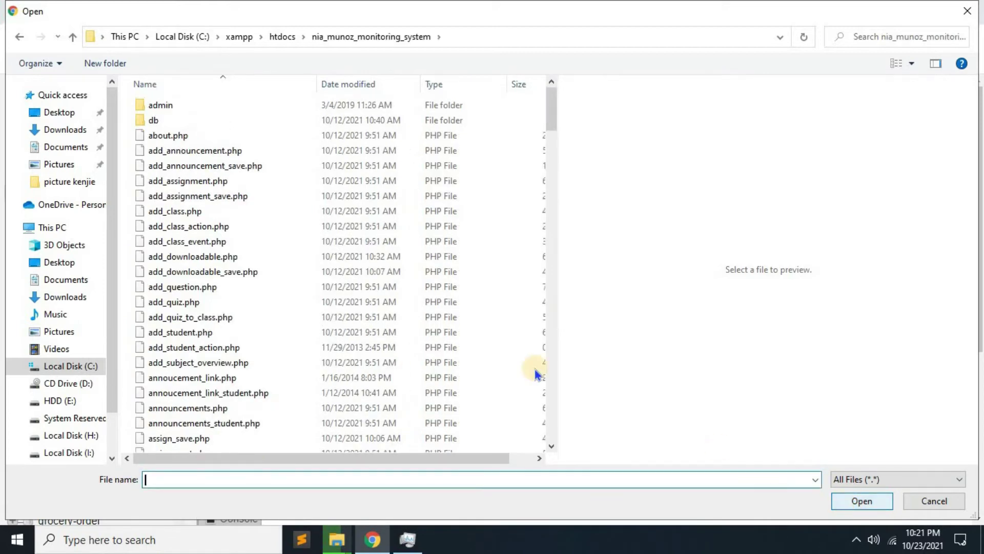
Choose db\capstone.sql and run the import, executing 140 queries.
{"action": "left_click", "coordinate": [154, 121]}
{"action": "double_click", "coordinate": [155, 121]}
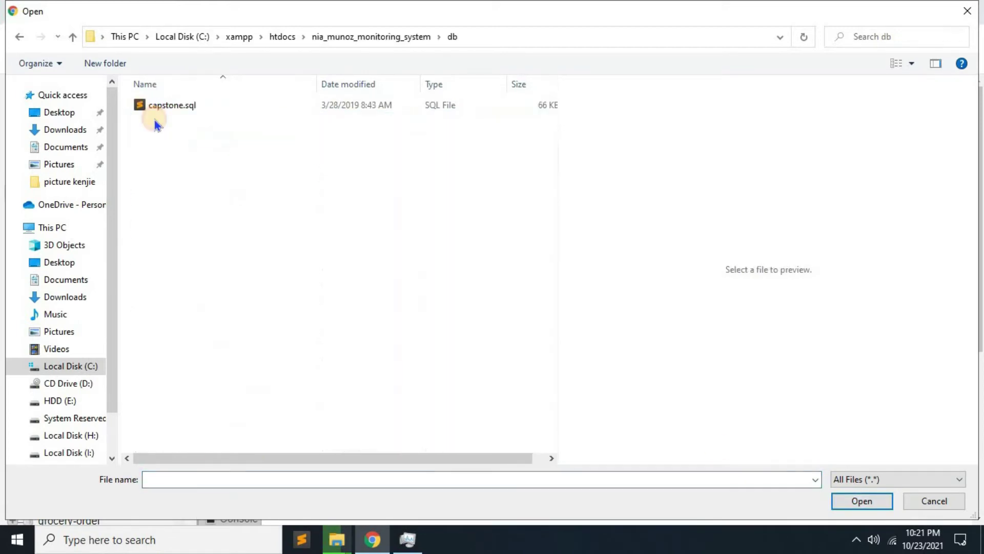
{"action": "left_click", "coordinate": [155, 109]}
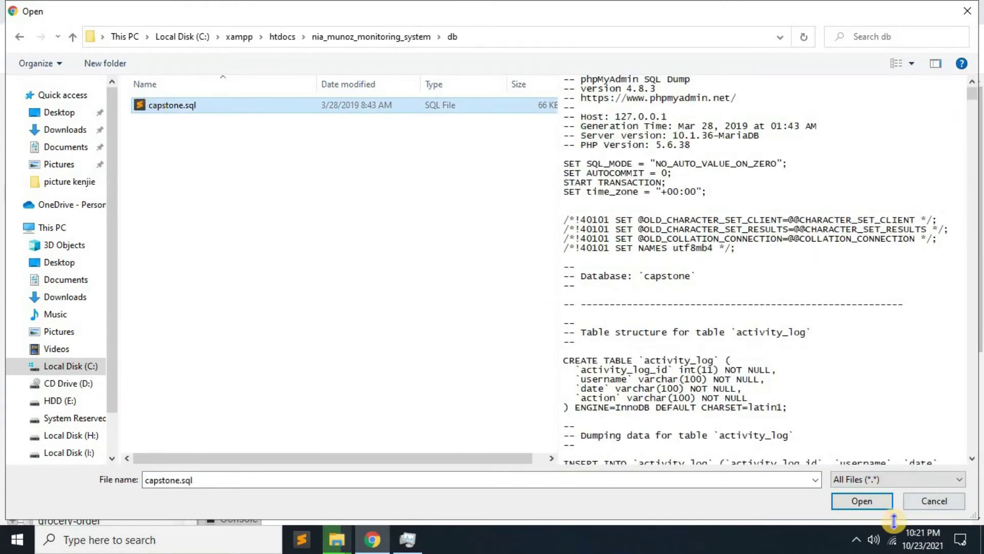
{"action": "left_click", "coordinate": [860, 501]}
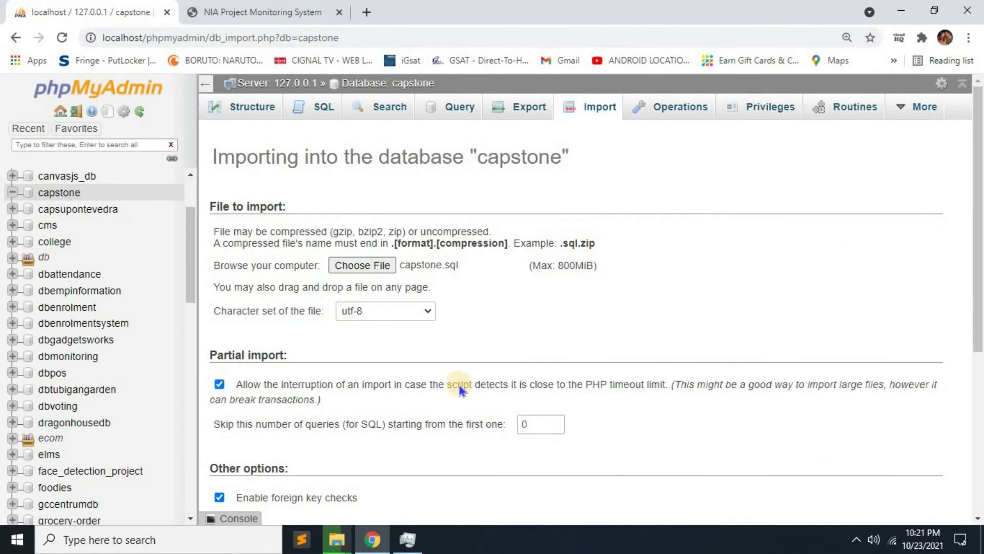
{"action": "scroll", "coordinate": [359, 410], "scroll_direction": "down", "scroll_amount": 5}
{"action": "left_click", "coordinate": [239, 461]}
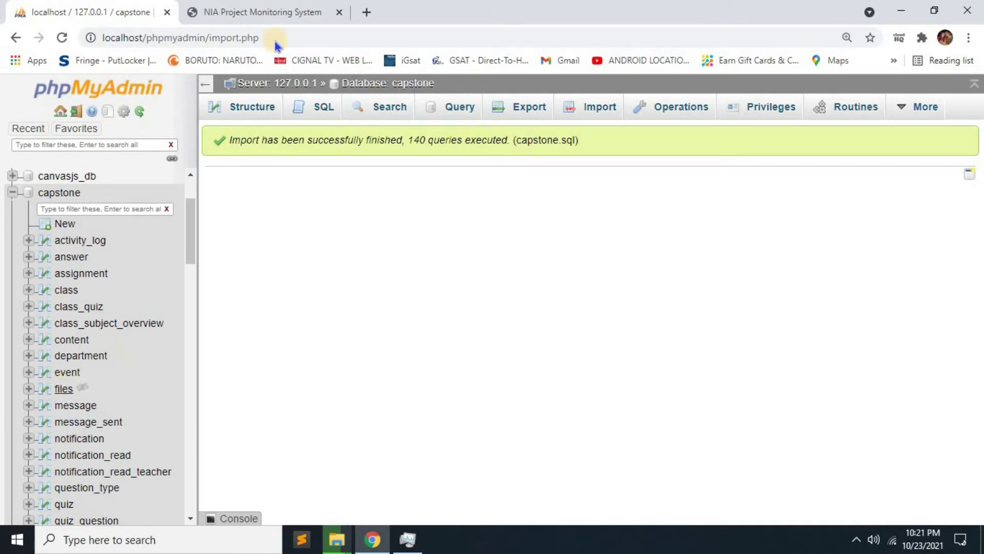
Reload the Engineer's Portal, then duplicate its tab and append admin to the URL.
{"action": "left_click", "coordinate": [302, 11]}
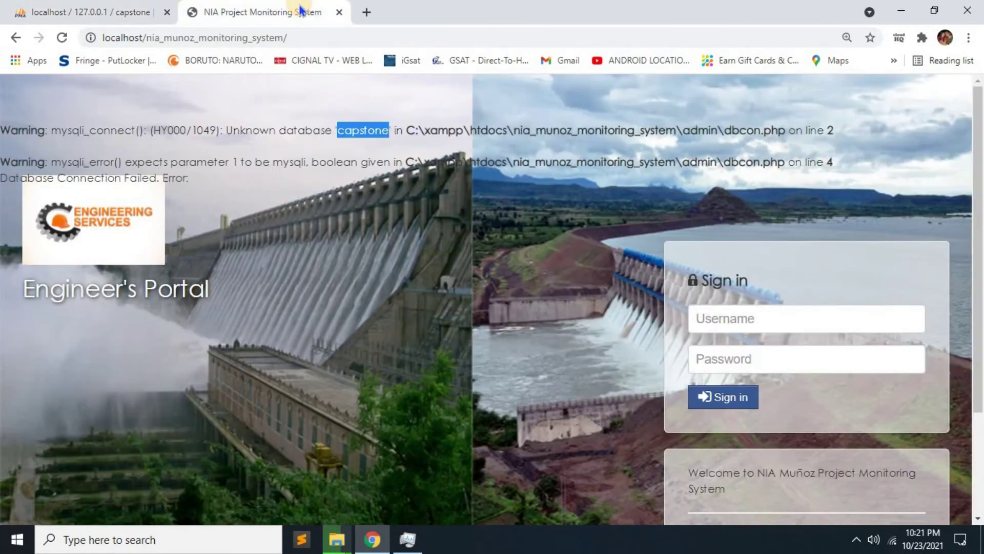
{"action": "left_click", "coordinate": [64, 42]}
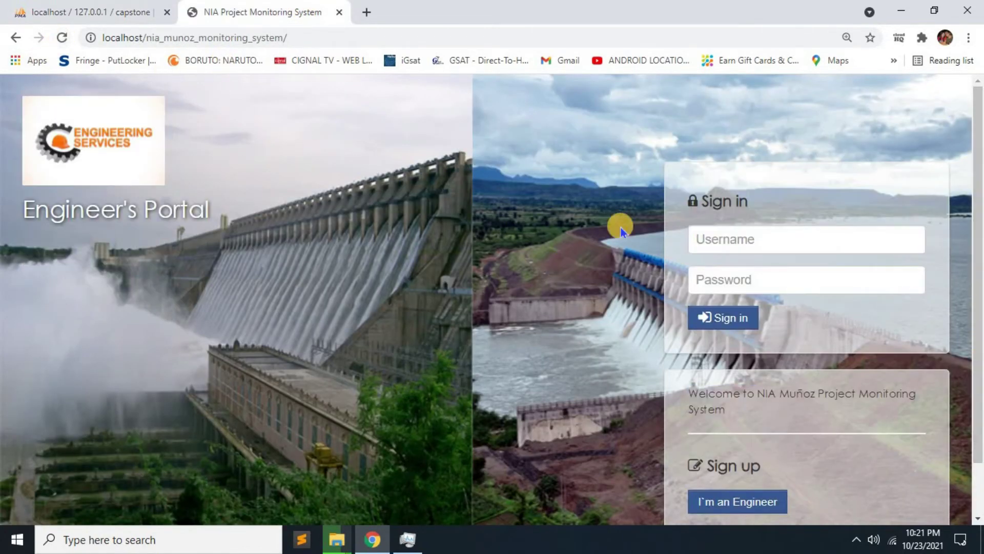
{"action": "right_click", "coordinate": [311, 17]}
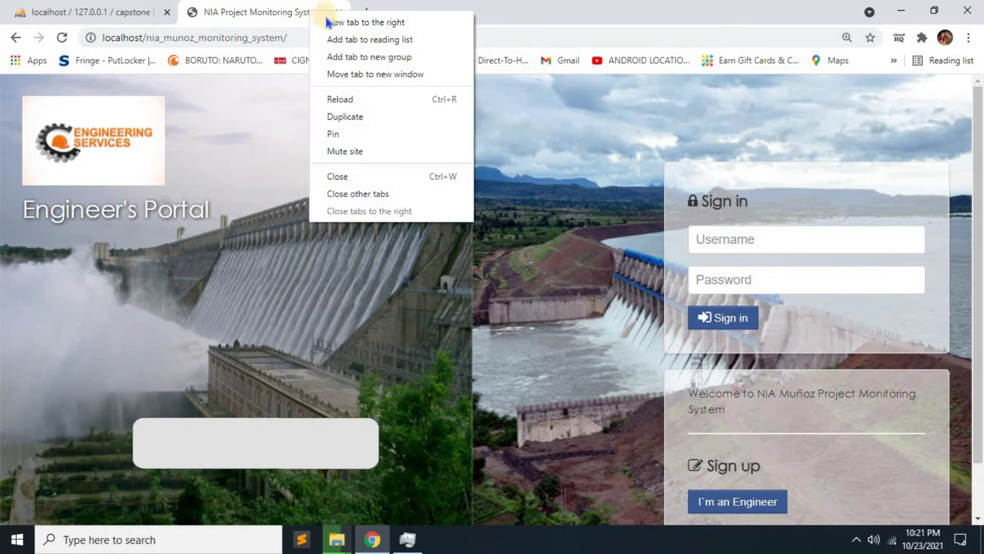
{"action": "left_click", "coordinate": [340, 121]}
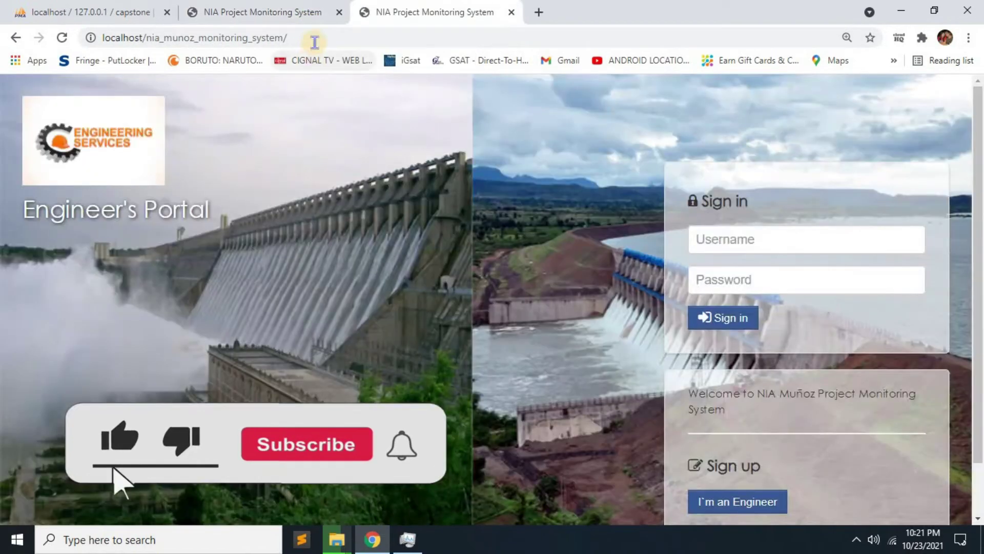
{"action": "left_click", "coordinate": [318, 38]}
{"action": "left_click", "coordinate": [320, 37]}
{"action": "type", "text": "admin"}
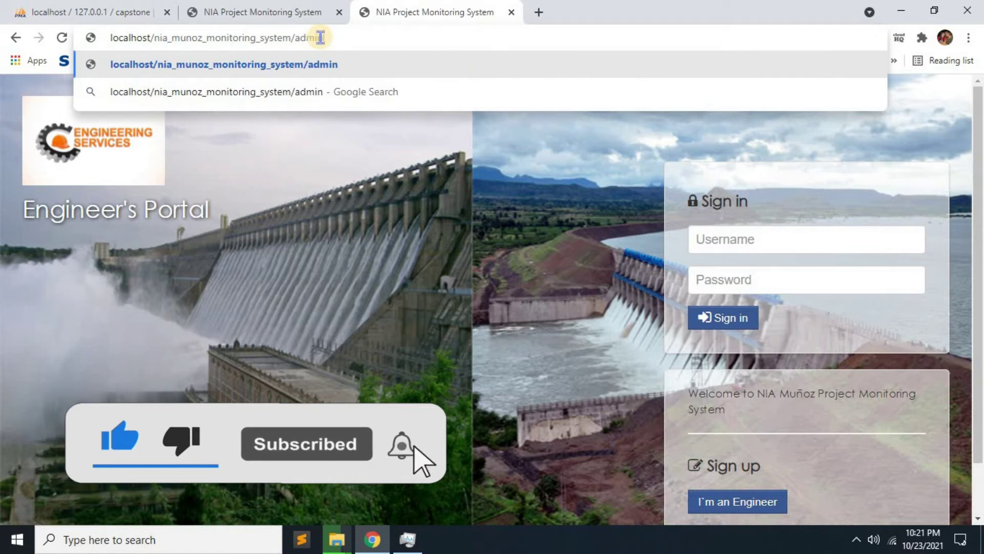
{"action": "key", "text": "Return"}
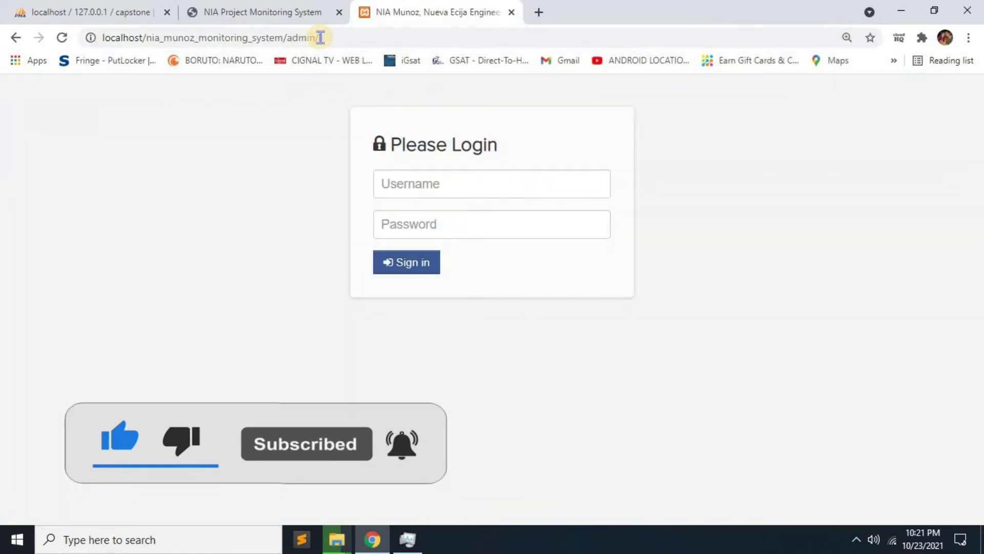
Sign in to the ADMIN Panel with the admin username and password.
{"action": "left_click", "coordinate": [297, 11]}
{"action": "left_click", "coordinate": [436, 10]}
{"action": "left_click", "coordinate": [297, 11]}
{"action": "left_click", "coordinate": [429, 11]}
{"action": "left_click", "coordinate": [415, 177]}
{"action": "type", "text": "admin"}
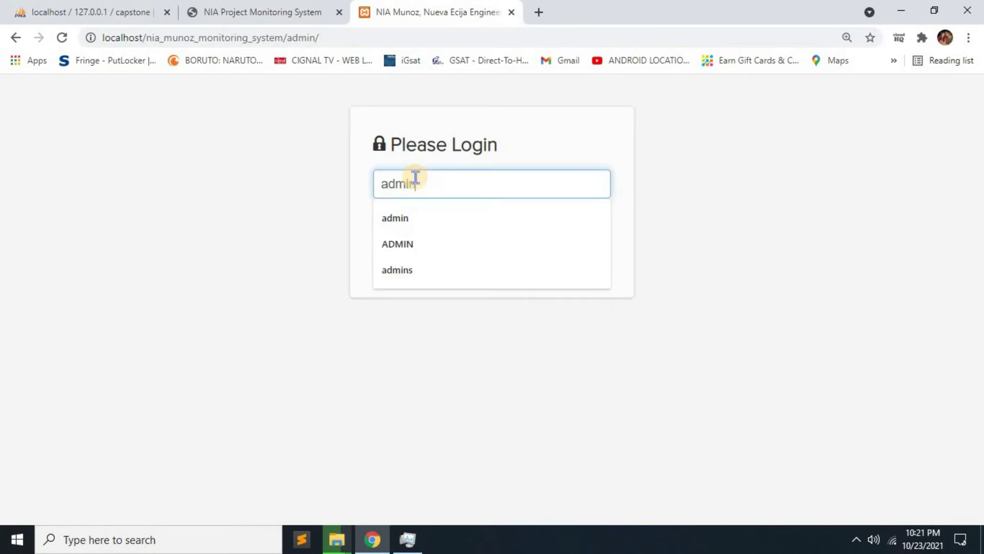
{"action": "key", "text": "Tab"}
{"action": "type", "text": "ad"}
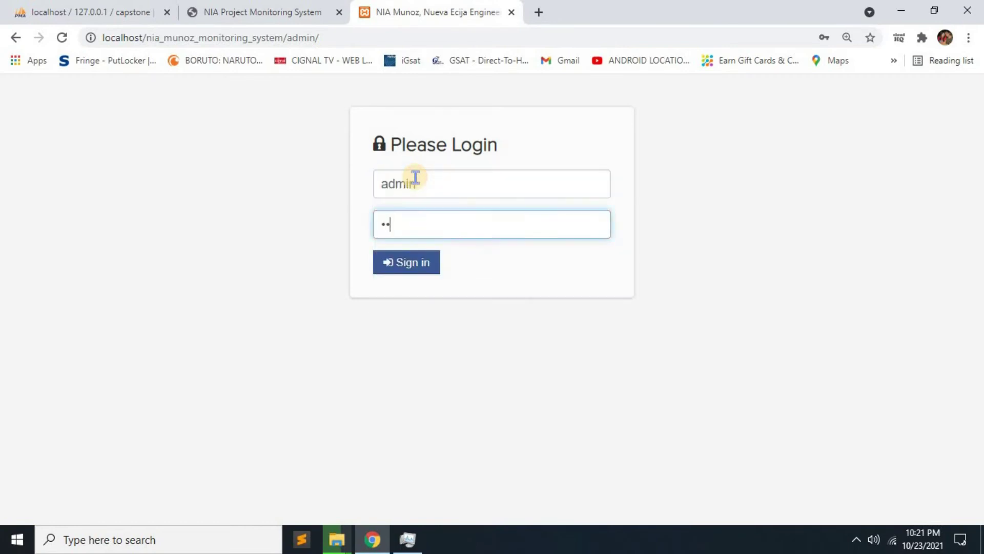
{"action": "type", "text": "min"}
{"action": "left_click", "coordinate": [418, 263]}
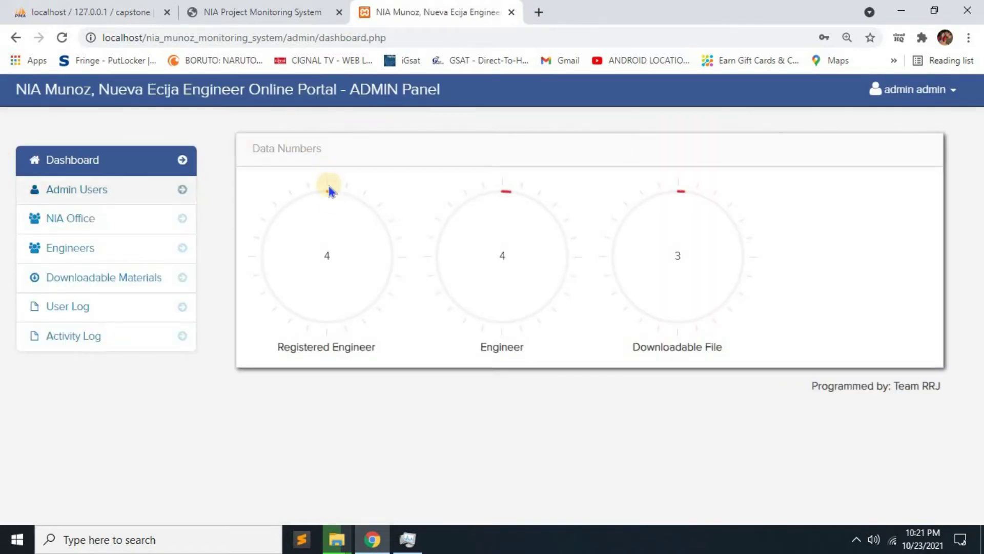
Visit Admin Users and the NIA Office list, then edit and save the NIA Division Office record.
{"action": "left_click", "coordinate": [88, 189]}
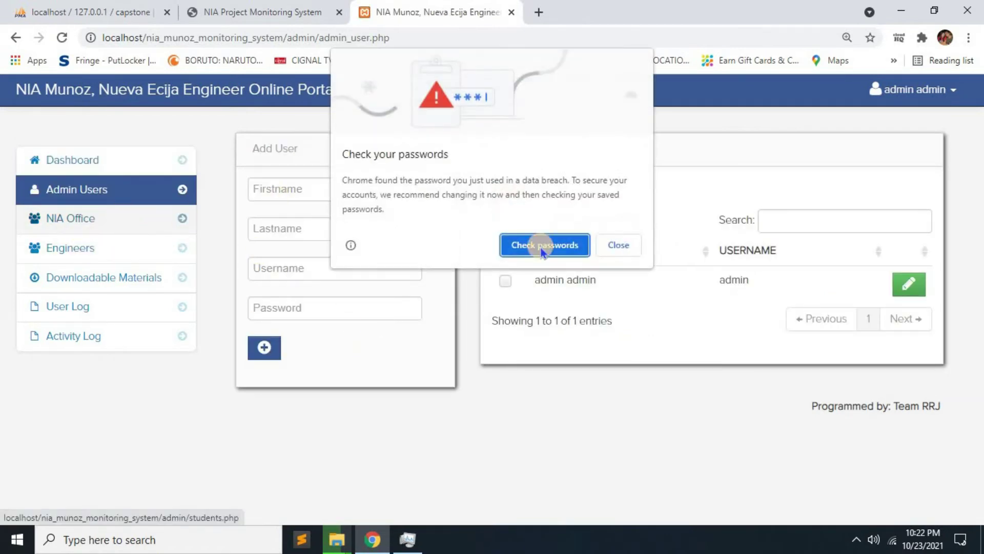
{"action": "left_click", "coordinate": [150, 234]}
{"action": "left_click", "coordinate": [149, 229]}
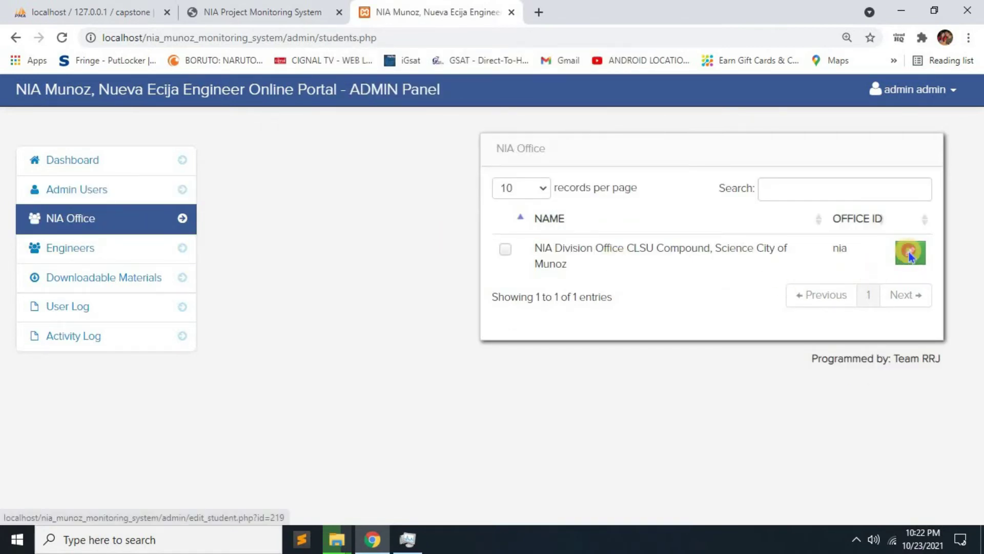
{"action": "left_click", "coordinate": [907, 255]}
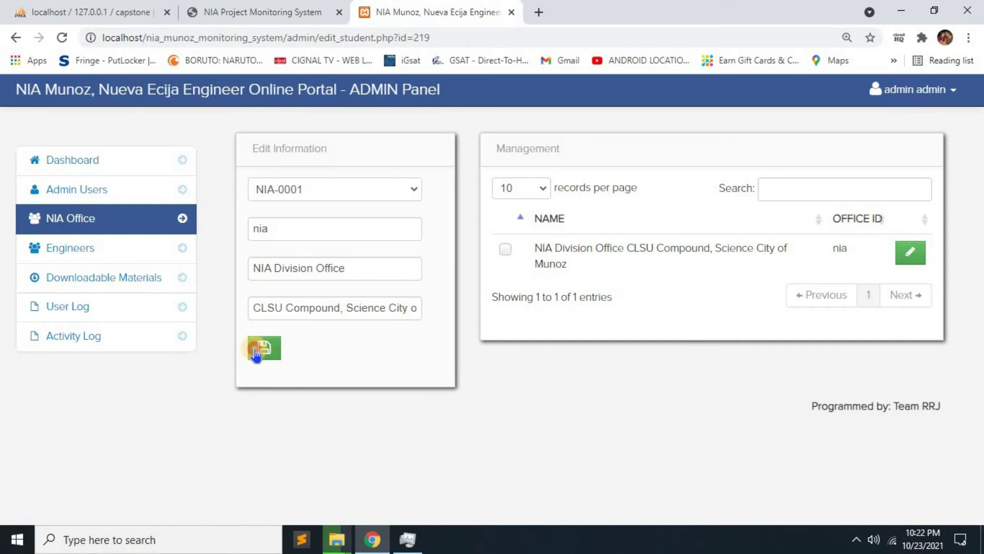
{"action": "left_click", "coordinate": [256, 353]}
Open the first engineer's record in the Engineers page and select its name, username and password.
{"action": "left_click", "coordinate": [97, 261]}
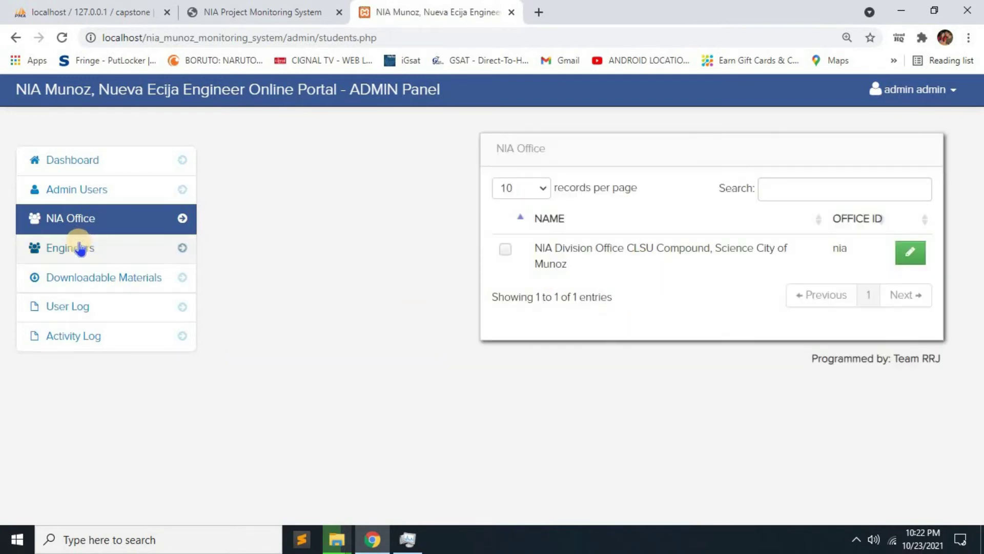
{"action": "left_click", "coordinate": [790, 259]}
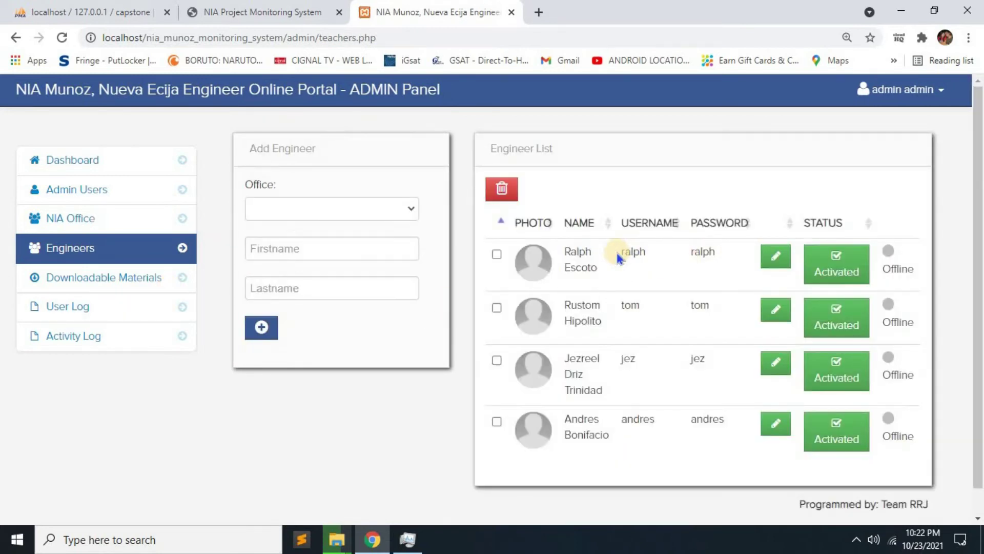
{"action": "left_click_drag", "start_coordinate": [633, 252], "coordinate": [565, 269]}
{"action": "left_click_drag", "start_coordinate": [700, 256], "coordinate": [713, 256]}
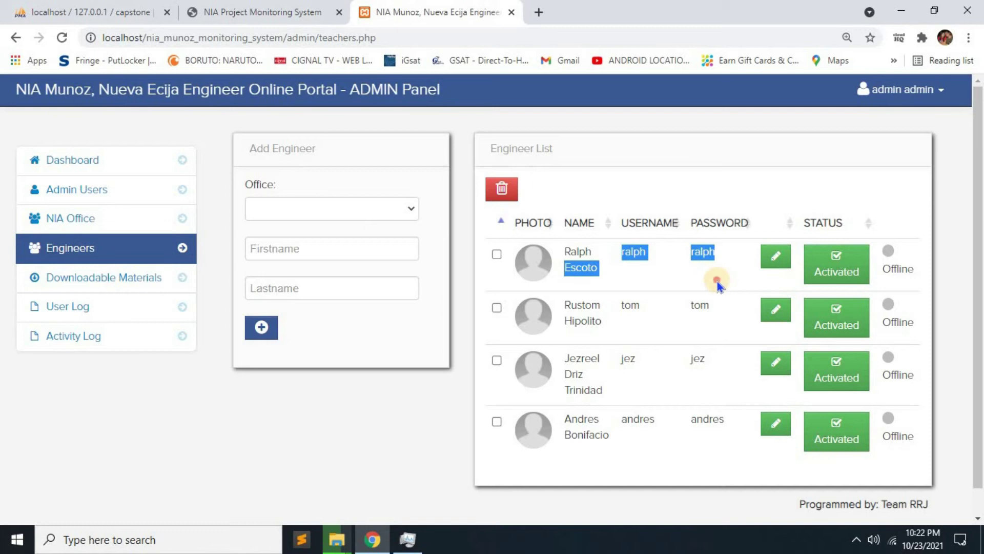
{"action": "left_click", "coordinate": [718, 281]}
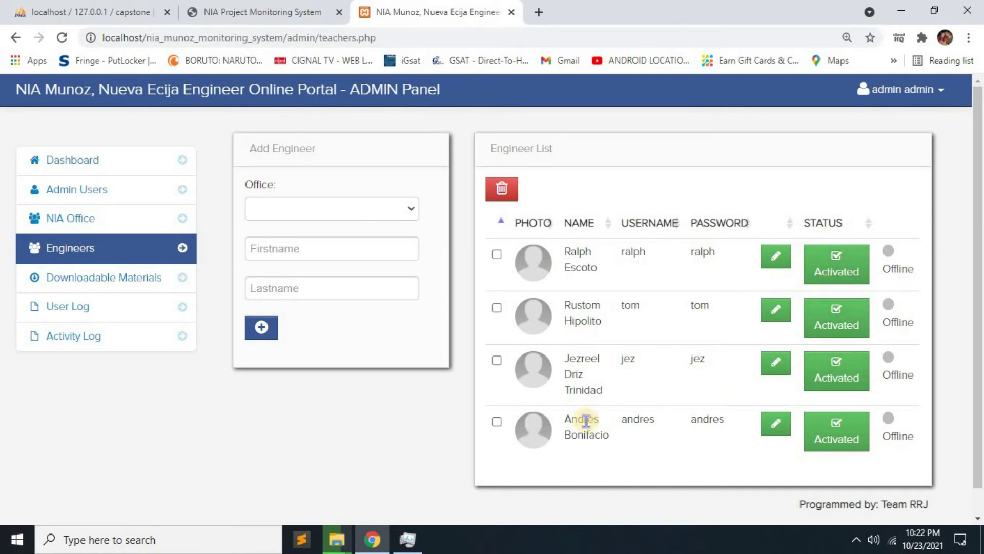
Browse Downloadable Materials, User Log and Activity Log, then return to Engineers to copy the password.
{"action": "left_click", "coordinate": [138, 279]}
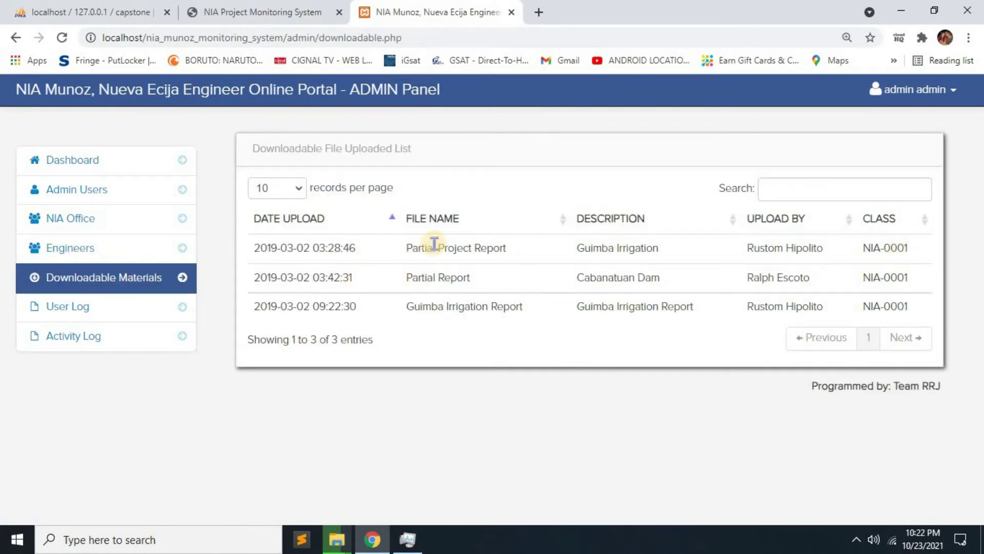
{"action": "left_click", "coordinate": [121, 310]}
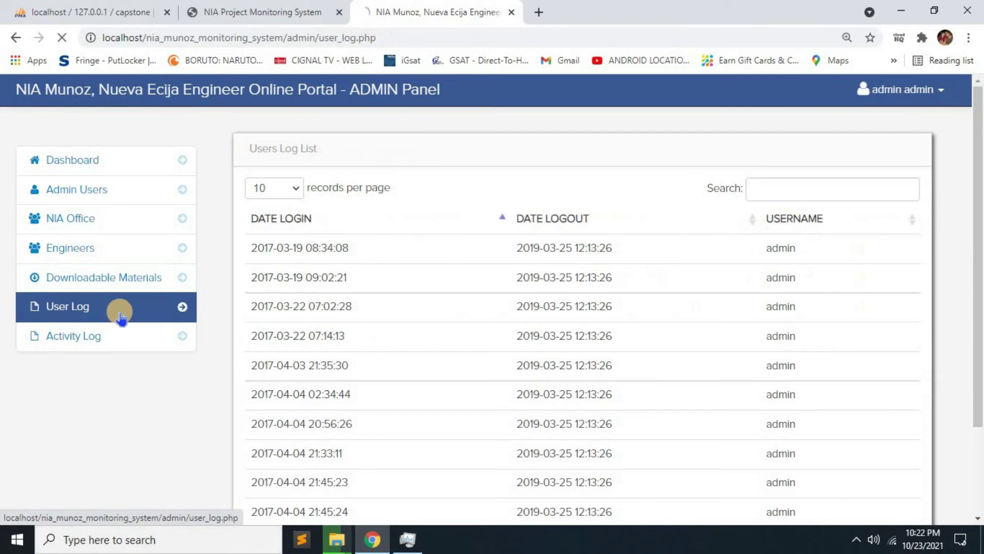
{"action": "scroll", "coordinate": [585, 367], "scroll_direction": "down", "scroll_amount": 2}
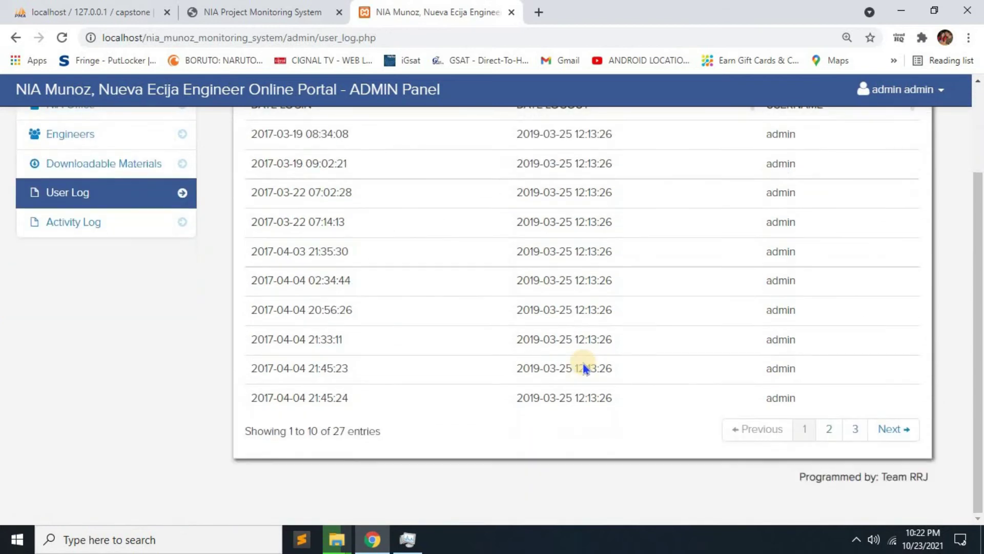
{"action": "left_click", "coordinate": [92, 225]}
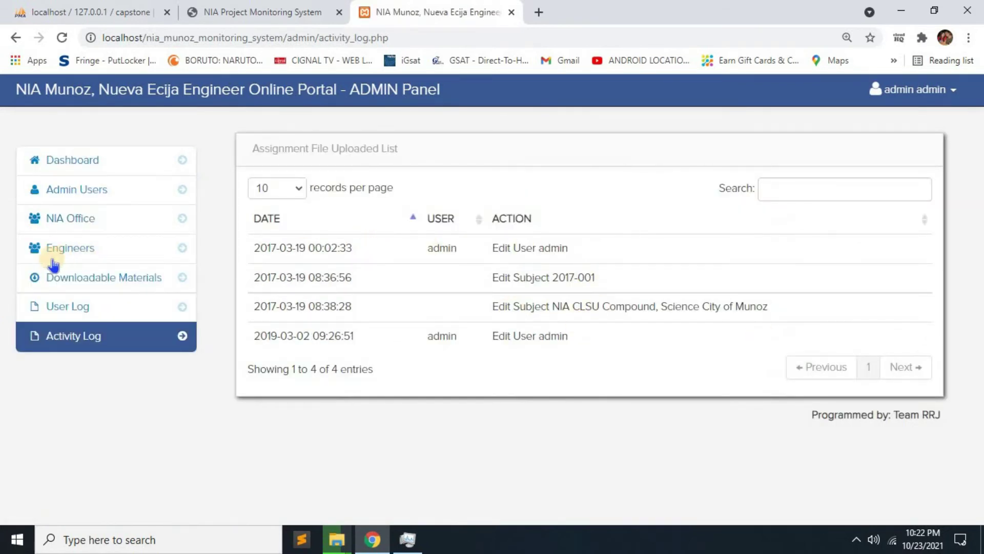
{"action": "left_click", "coordinate": [81, 247]}
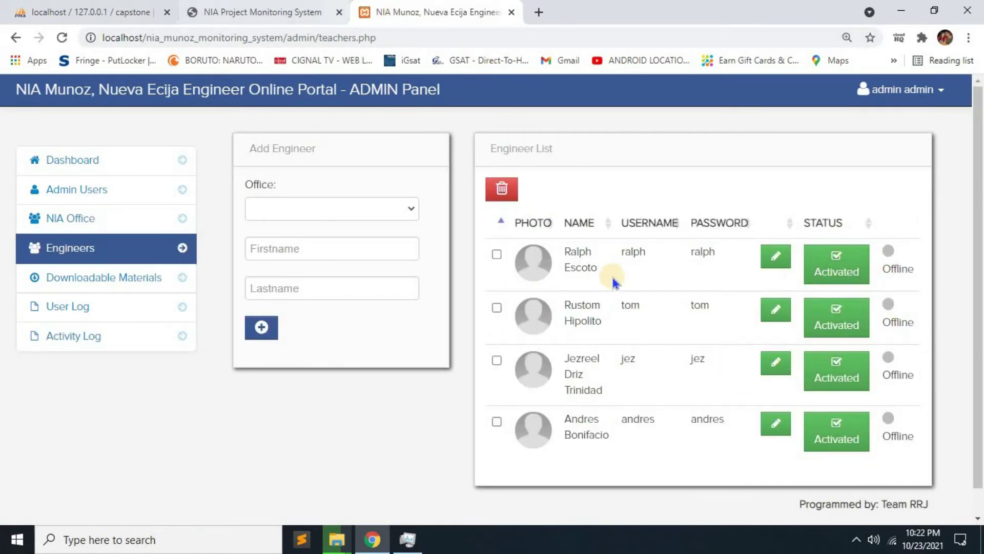
{"action": "right_click", "coordinate": [701, 253]}
Sign in to the Engineer's Portal with the first engineer's suggested username and copied password.
{"action": "left_click", "coordinate": [718, 256]}
{"action": "left_click", "coordinate": [256, 12]}
{"action": "left_click", "coordinate": [752, 241]}
{"action": "type", "text": "ra"}
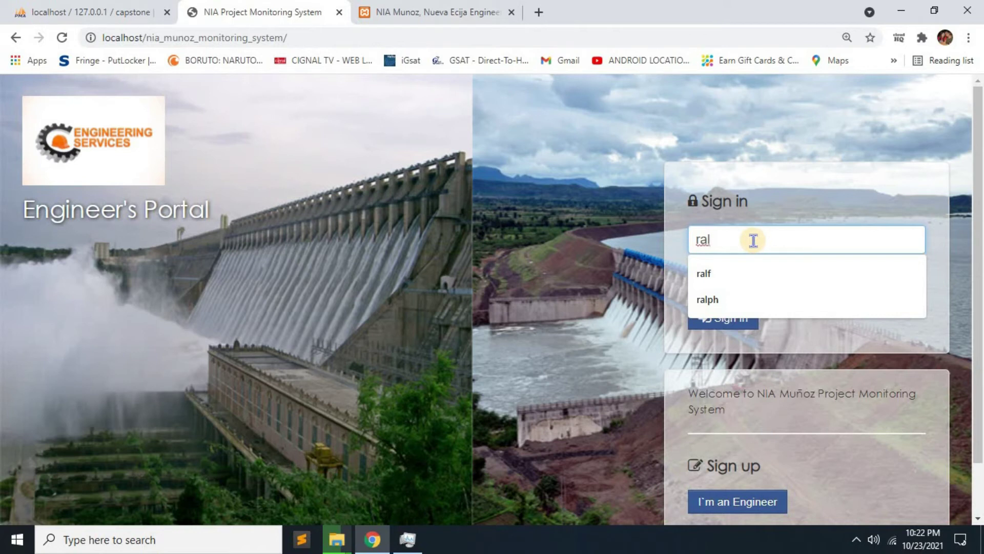
{"action": "type", "text": "l"}
{"action": "key", "text": "Down"}
{"action": "key", "text": "Down"}
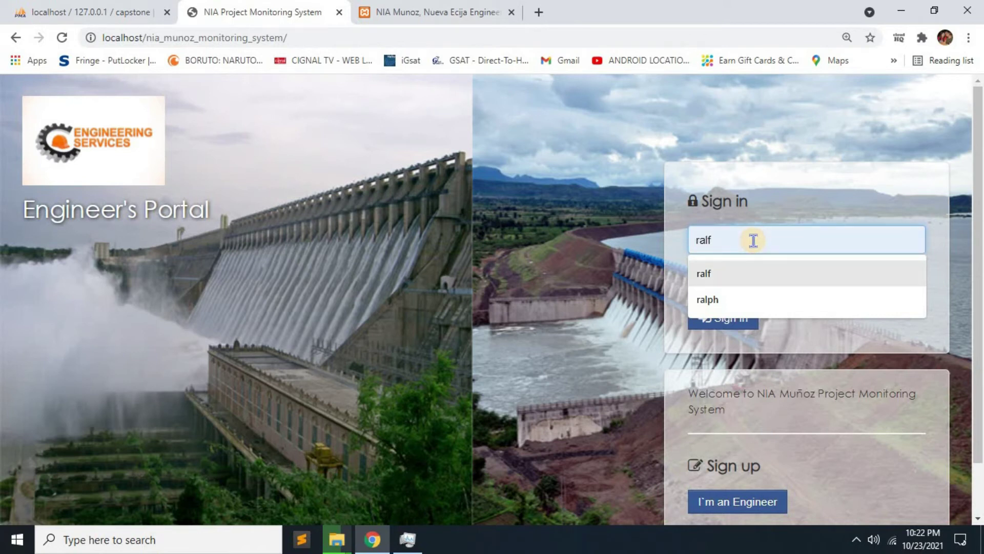
{"action": "key", "text": "Return"}
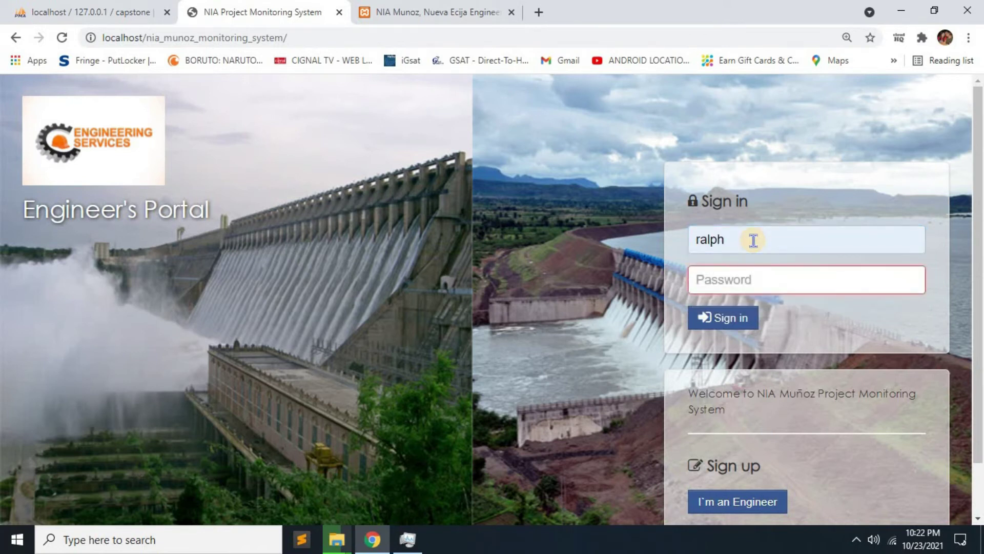
{"action": "left_click", "coordinate": [749, 282]}
{"action": "type", "text": "a"}
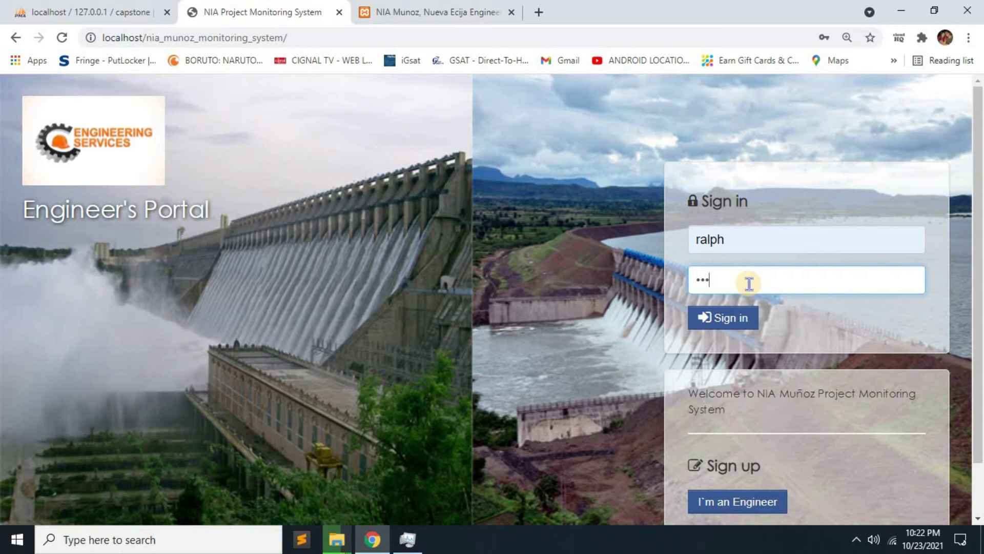
{"action": "left_click", "coordinate": [741, 318]}
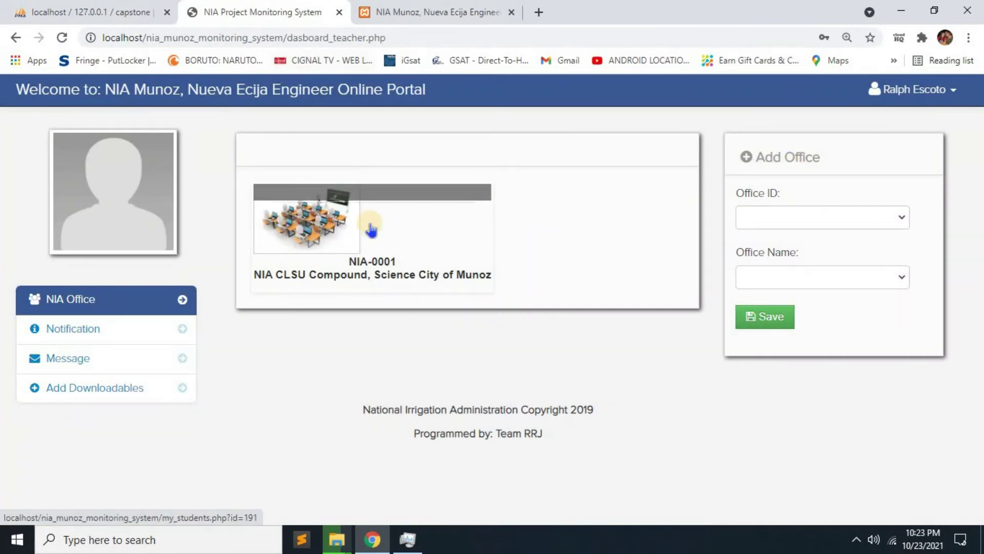
View the NIA-0001 office's downloadable materials, then go back and open the engineer's Messages.
{"action": "left_click", "coordinate": [341, 238]}
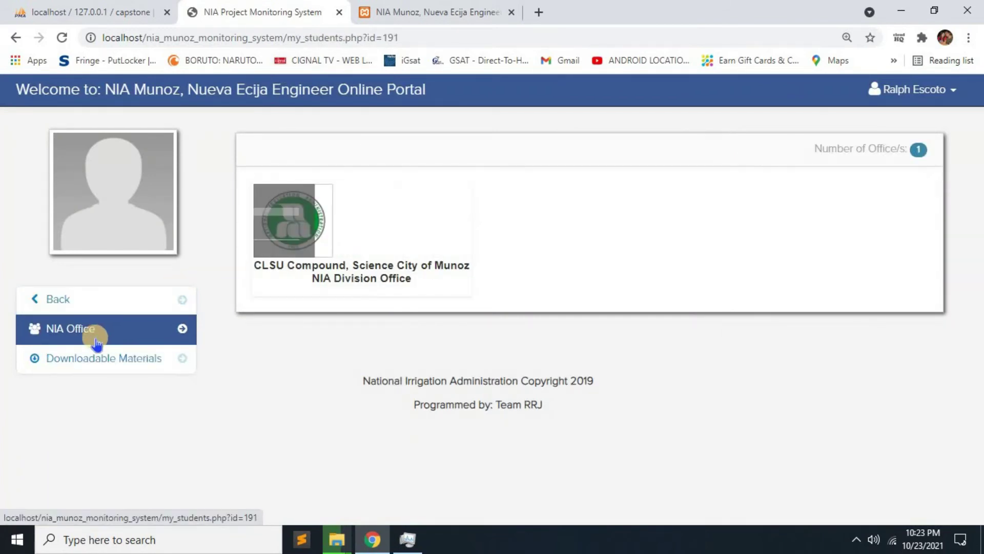
{"action": "left_click", "coordinate": [99, 357]}
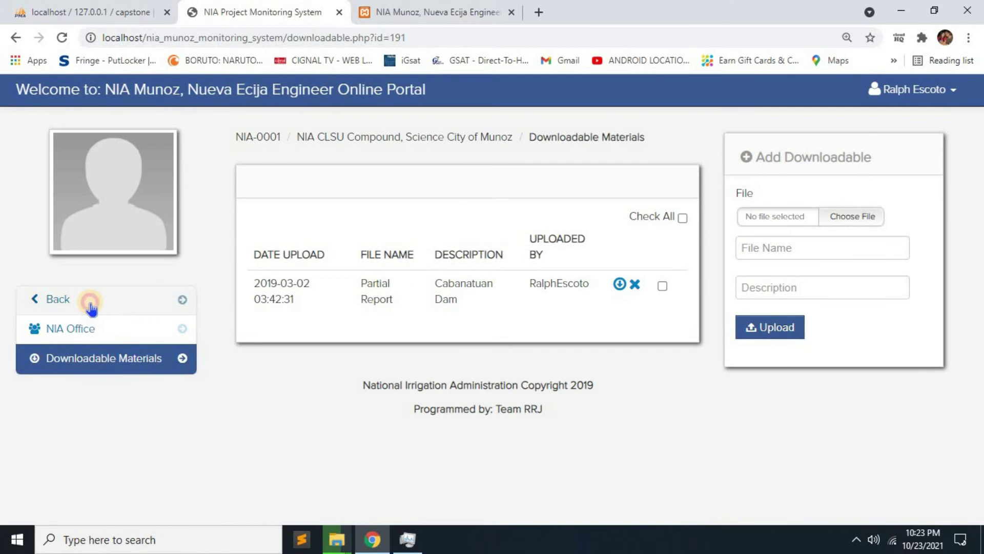
{"action": "left_click", "coordinate": [87, 300]}
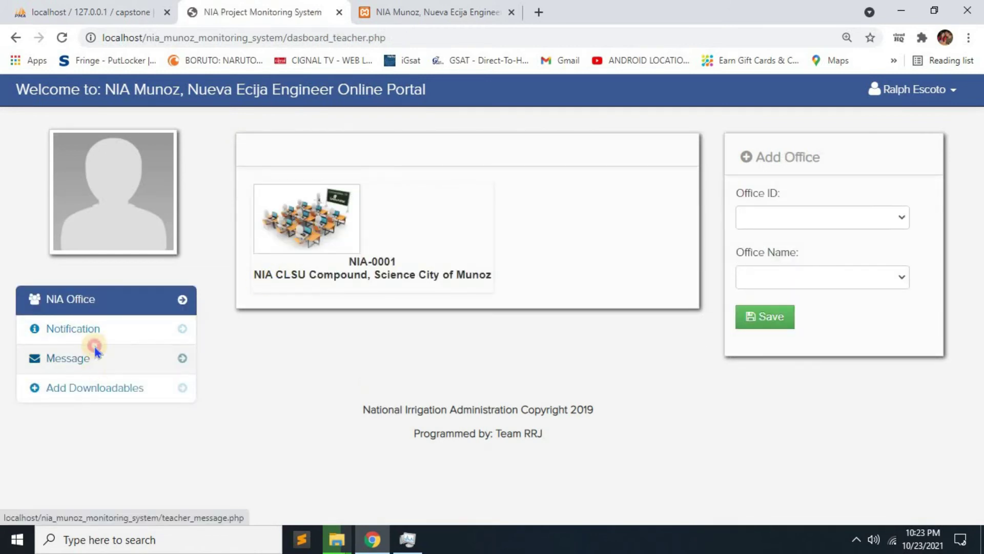
{"action": "left_click", "coordinate": [96, 350]}
Reload the admin Engineers list to confirm the engineer now shows Online, then return to the portal.
{"action": "left_click", "coordinate": [358, 10]}
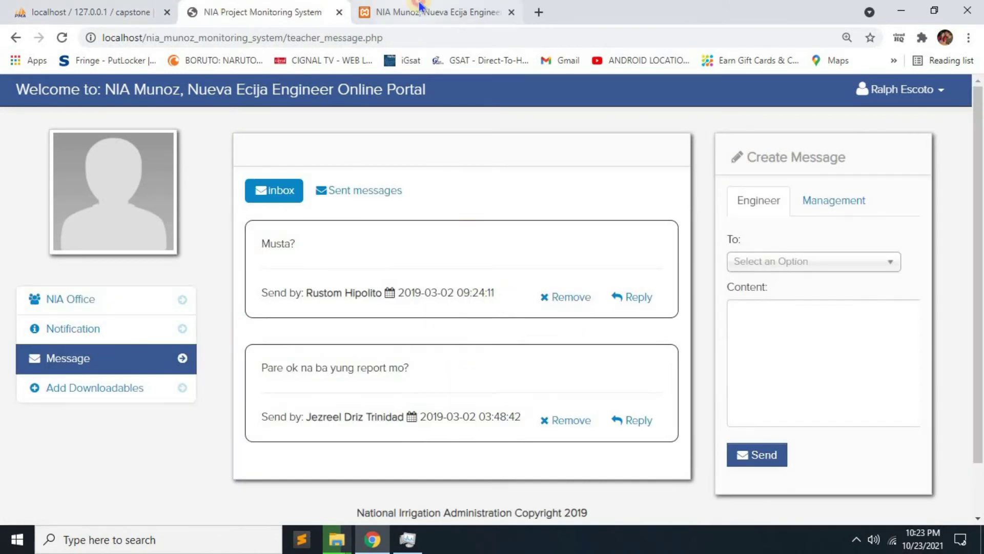
{"action": "left_click", "coordinate": [62, 41]}
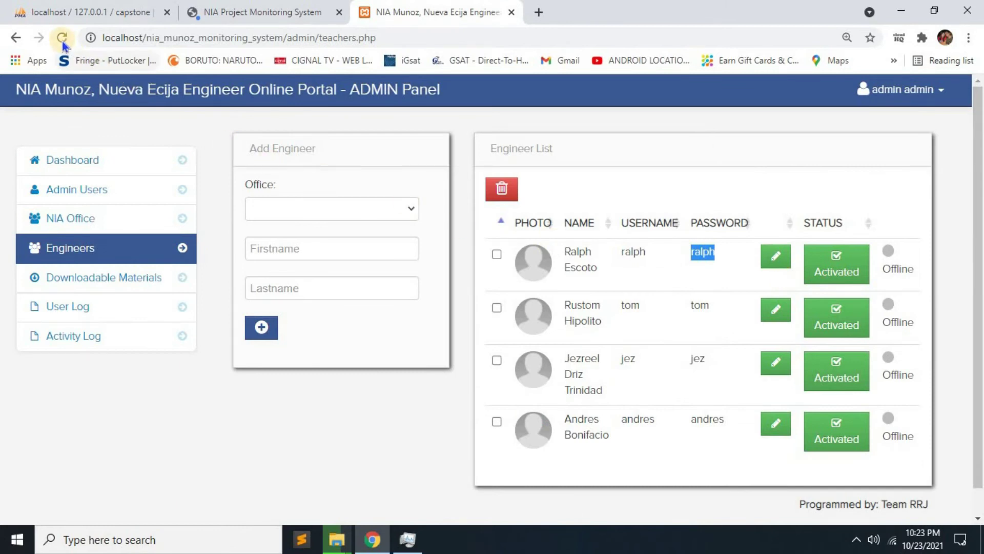
{"action": "left_click", "coordinate": [889, 250]}
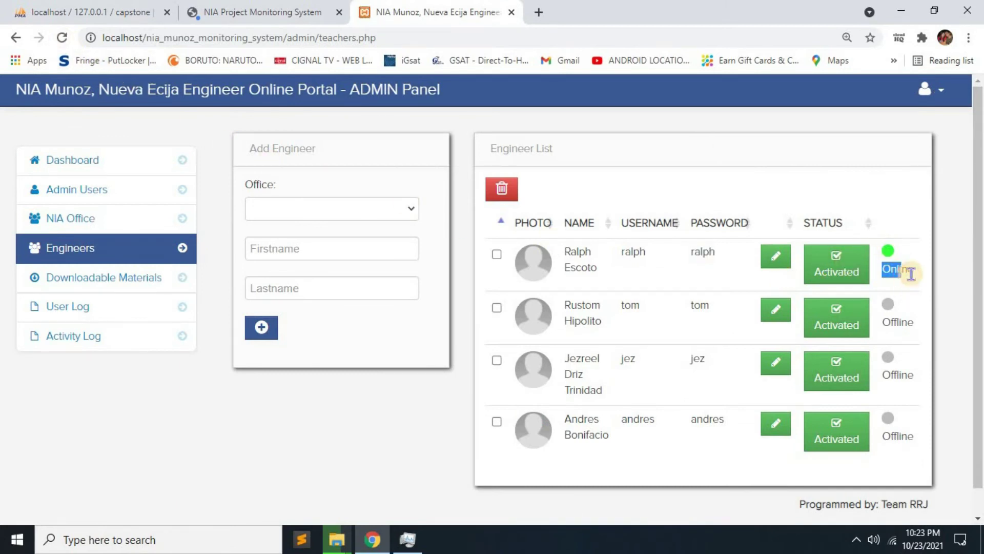
{"action": "key", "text": "ctrl+shift+Tab"}
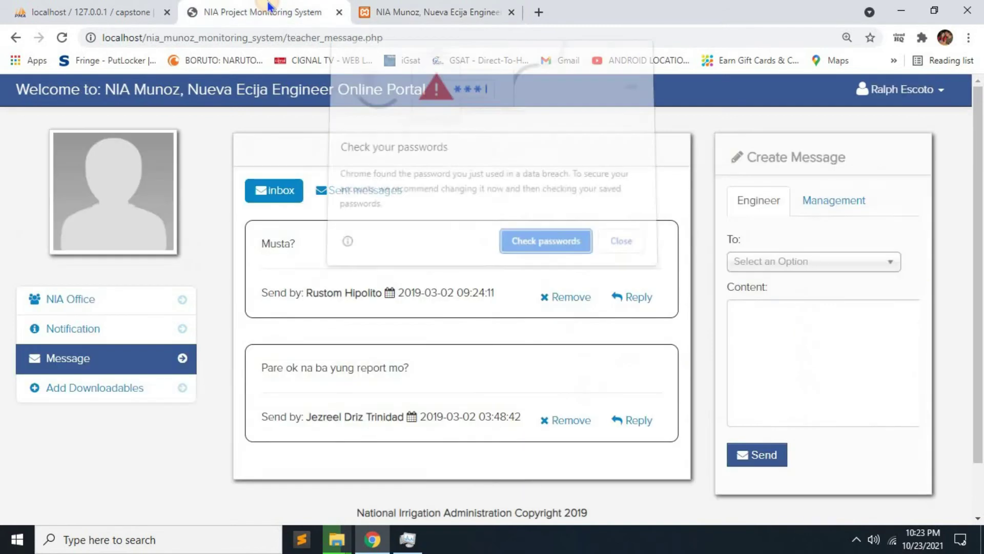
{"action": "left_click", "coordinate": [618, 246]}
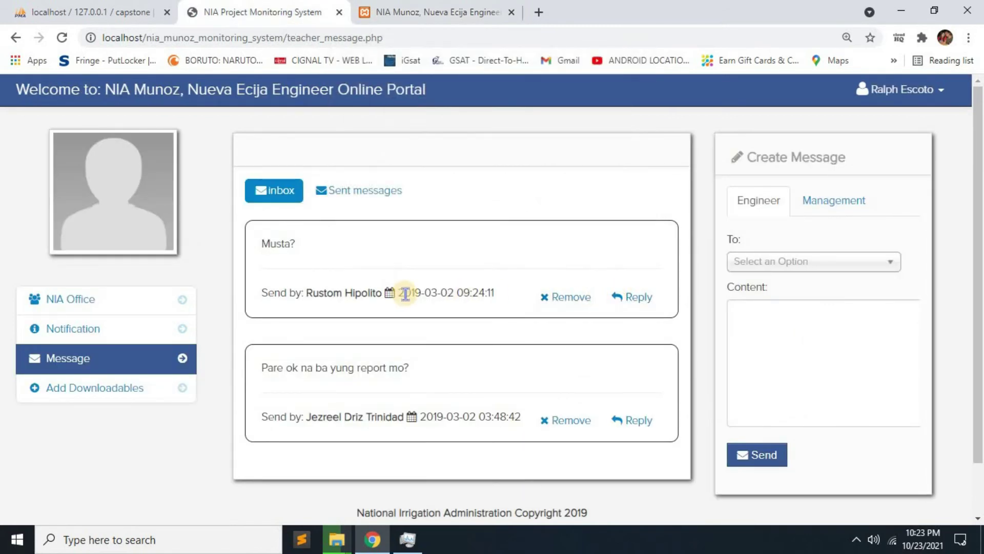
Start and cancel a reply to the first message, then view Notifications.
{"action": "left_click", "coordinate": [630, 298]}
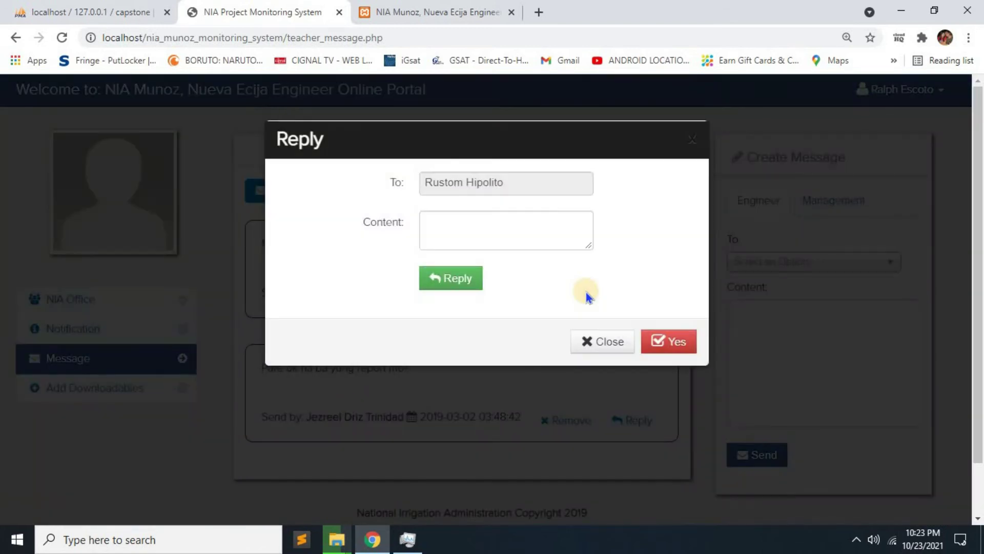
{"action": "left_click", "coordinate": [602, 341]}
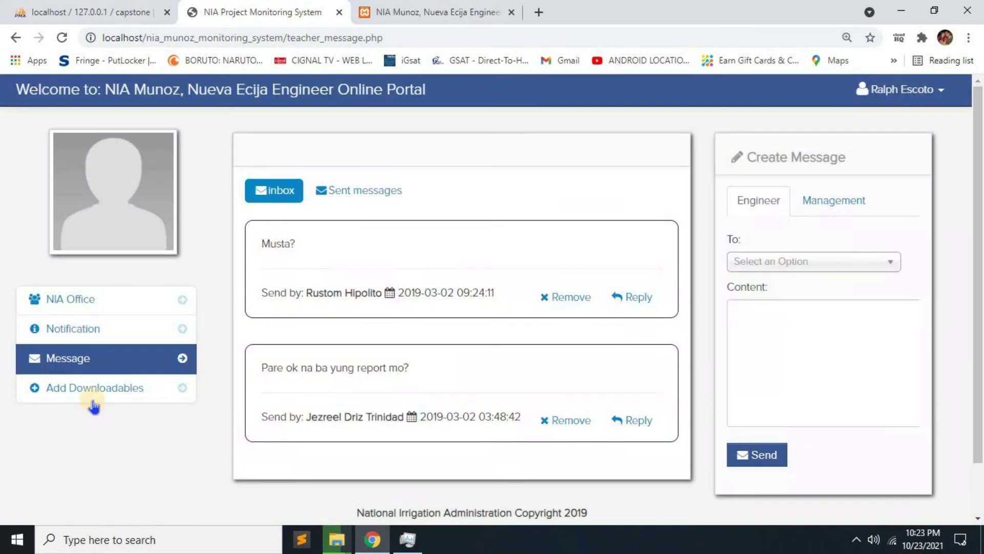
{"action": "left_click", "coordinate": [93, 322]}
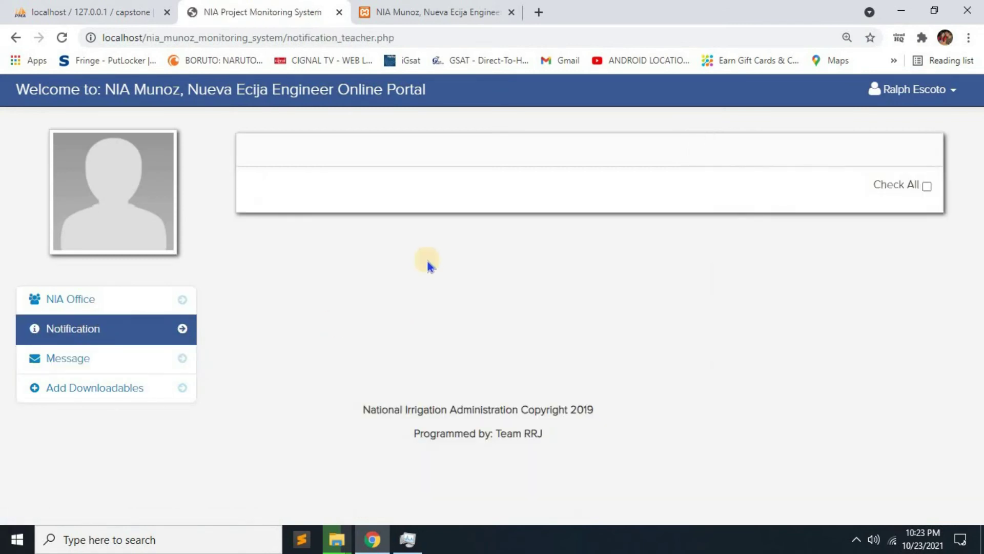
Open the NIA-0001 CLSU division office and its Downloadable Materials page.
{"action": "left_click", "coordinate": [61, 300]}
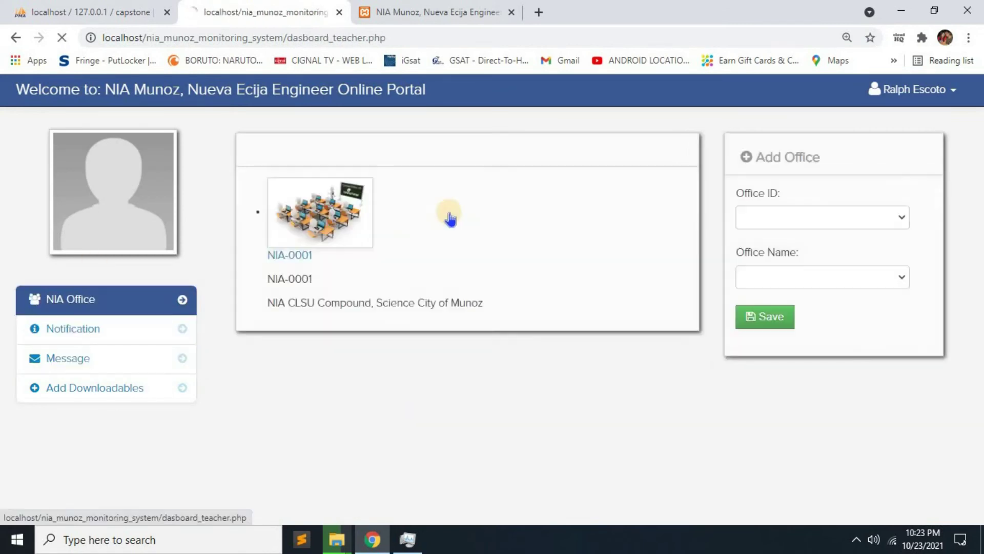
{"action": "left_click", "coordinate": [336, 234]}
{"action": "left_click", "coordinate": [398, 253]}
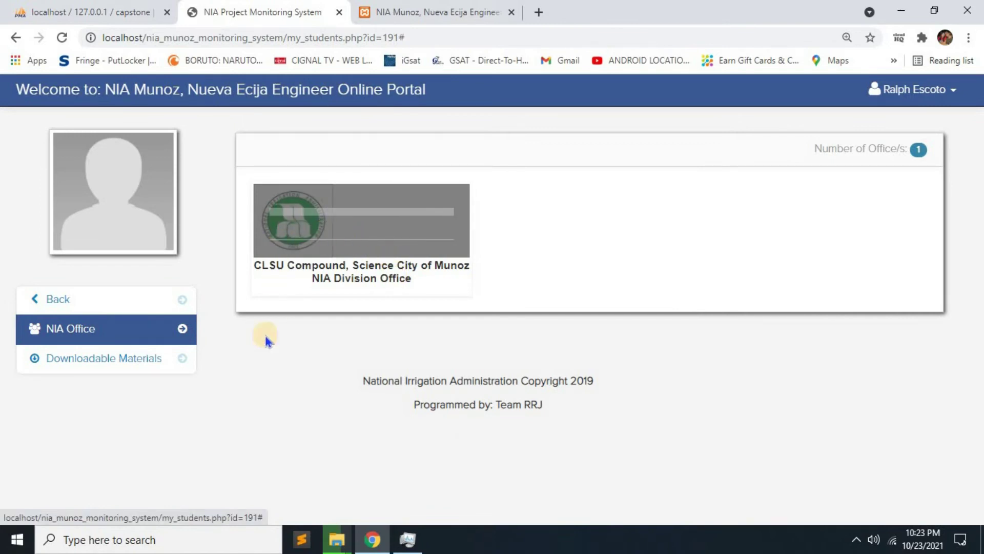
{"action": "left_click", "coordinate": [121, 368]}
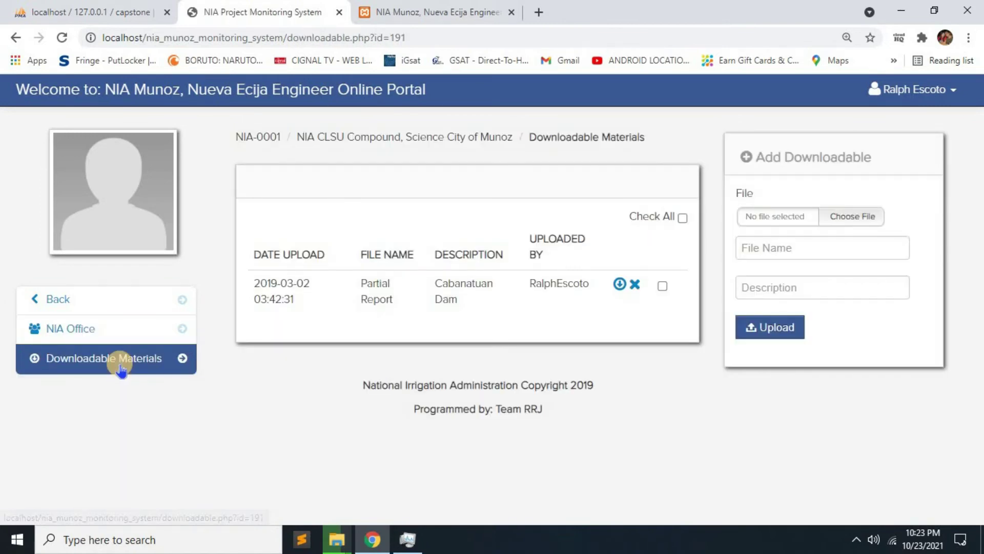
Download the Partial Report as a Word document and cancel the upload file picker.
{"action": "left_click", "coordinate": [622, 285]}
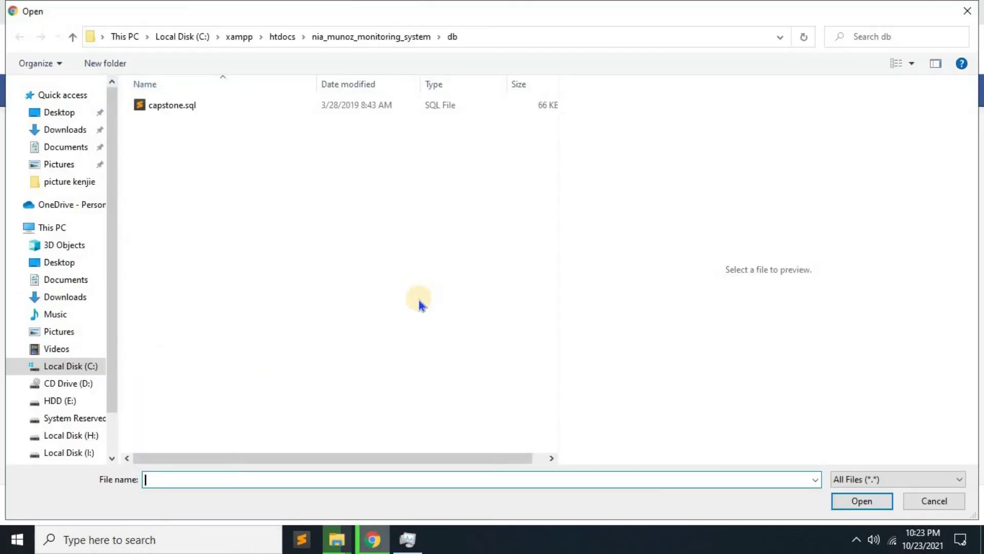
{"action": "left_click", "coordinate": [968, 7]}
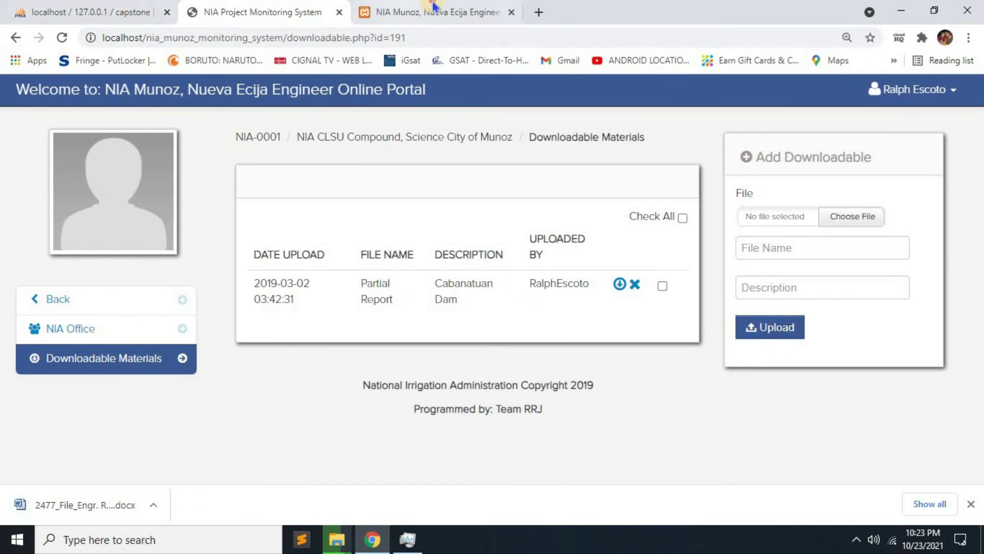
{"action": "left_click", "coordinate": [405, 11]}
In Admin Users, enter the new admin's first name, last name, username and password.
{"action": "left_click", "coordinate": [74, 194]}
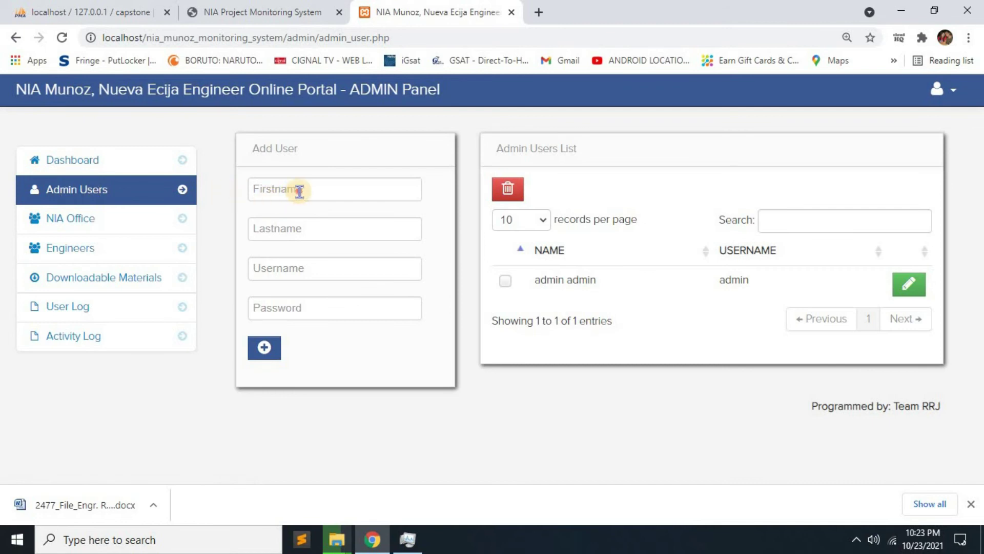
{"action": "left_click", "coordinate": [300, 191]}
{"action": "type", "text": "janob"}
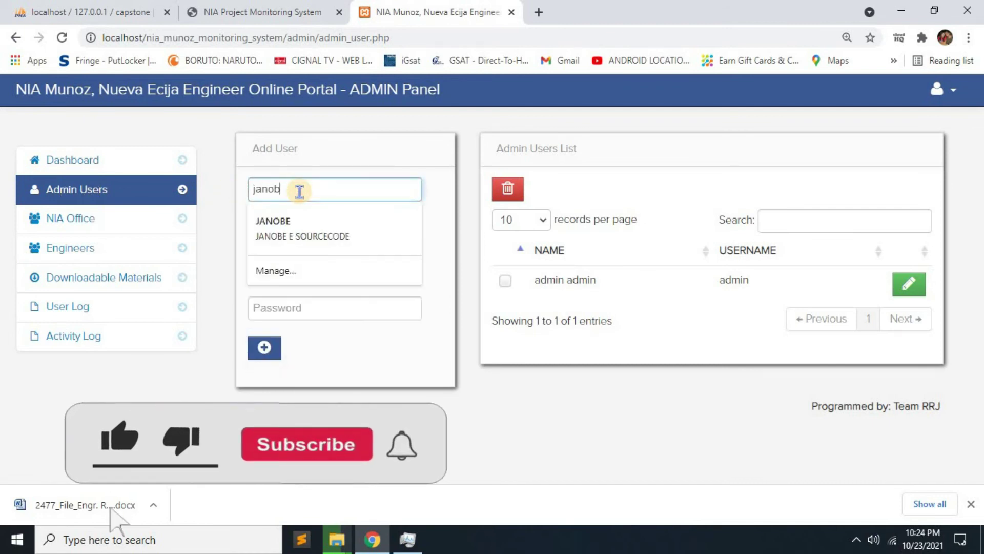
{"action": "type", "text": "e"}
{"action": "key", "text": "Tab"}
{"action": "type", "text": "sourc"}
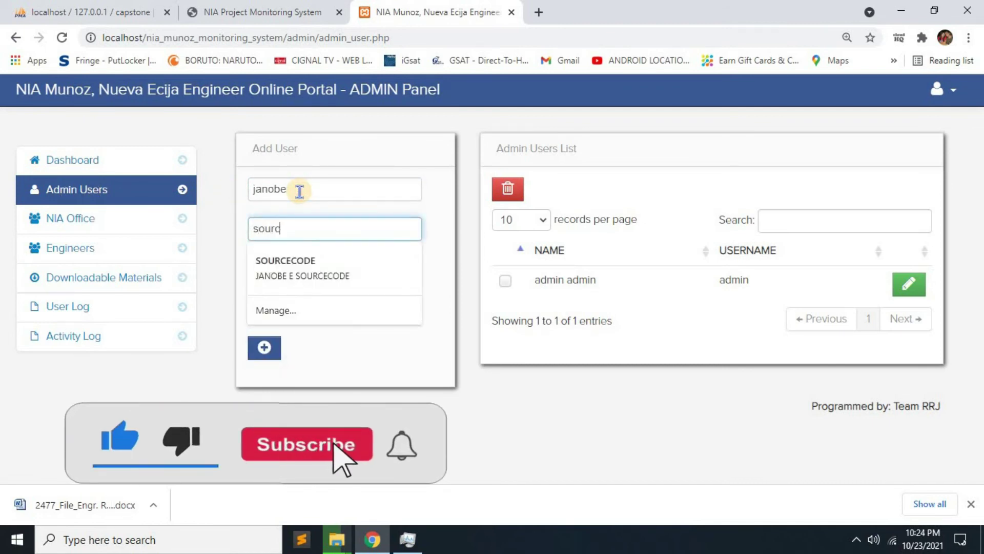
{"action": "type", "text": "ecode"}
{"action": "key", "text": "Tab"}
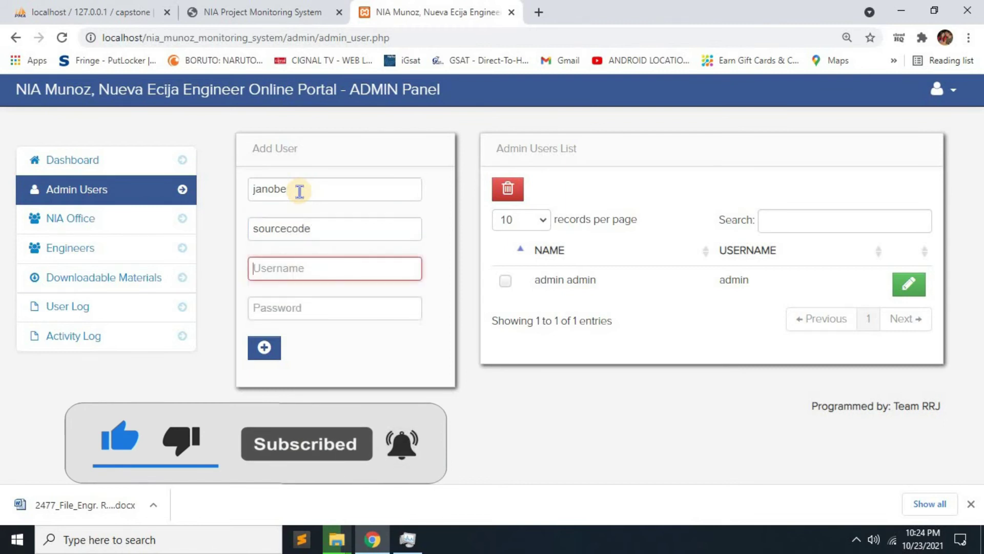
{"action": "type", "text": "janobe"}
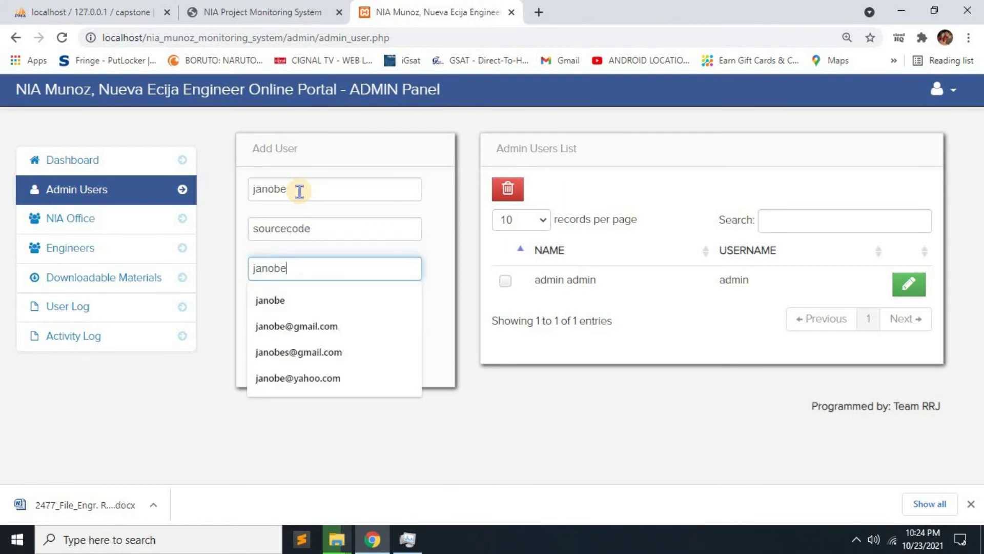
{"action": "key", "text": "Tab"}
{"action": "type", "text": "janob"}
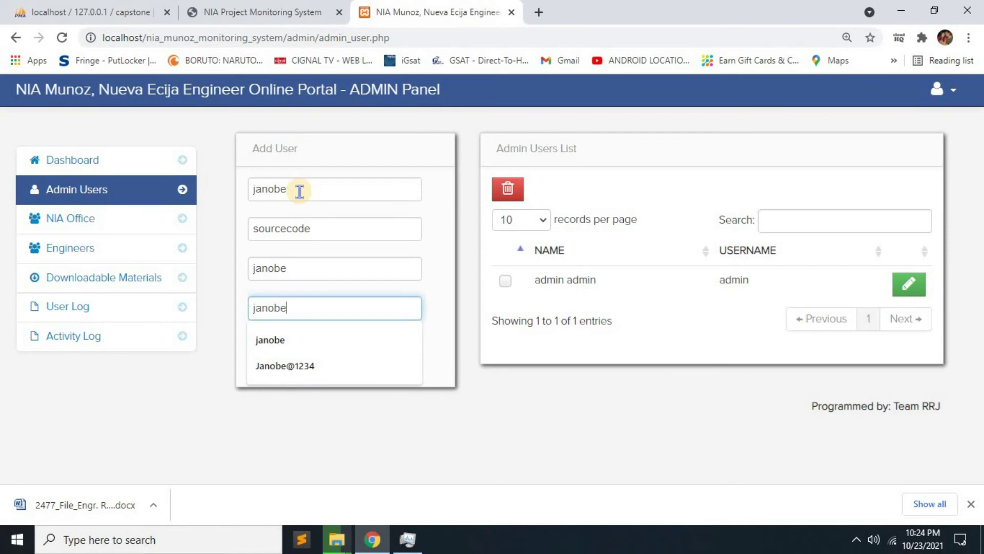
Add the new admin user, open its edit form, then return to the Dashboard.
{"action": "left_click", "coordinate": [287, 361]}
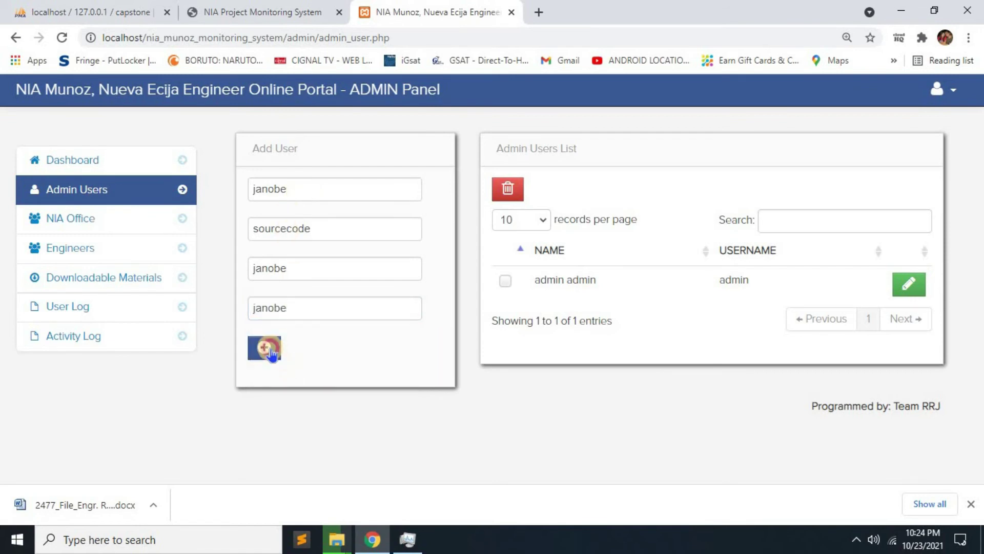
{"action": "left_click", "coordinate": [265, 349]}
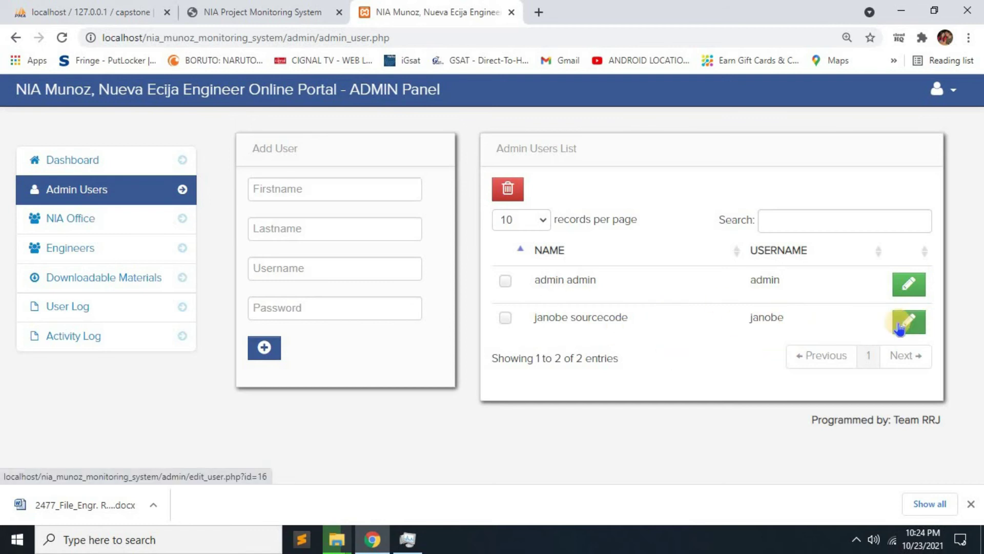
{"action": "left_click", "coordinate": [909, 323]}
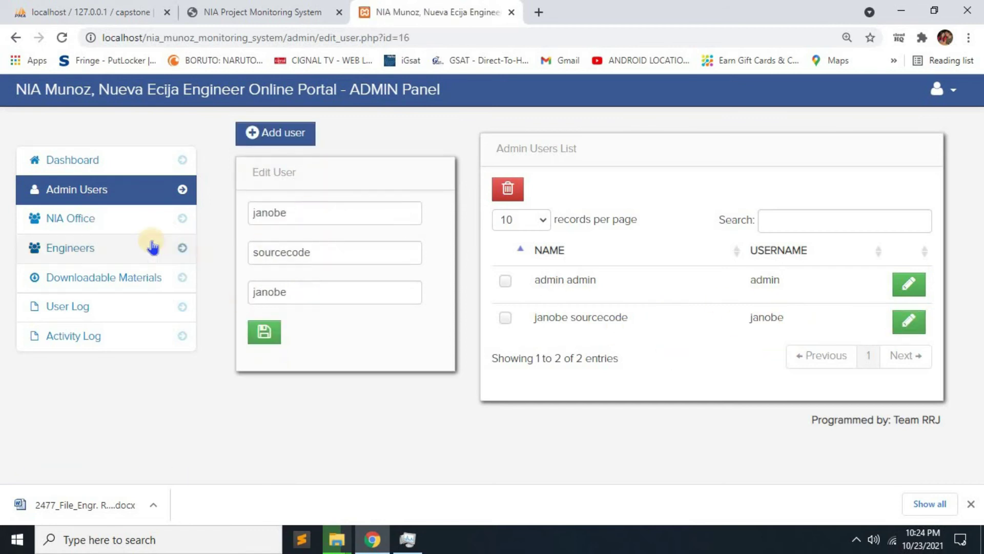
{"action": "left_click", "coordinate": [63, 171]}
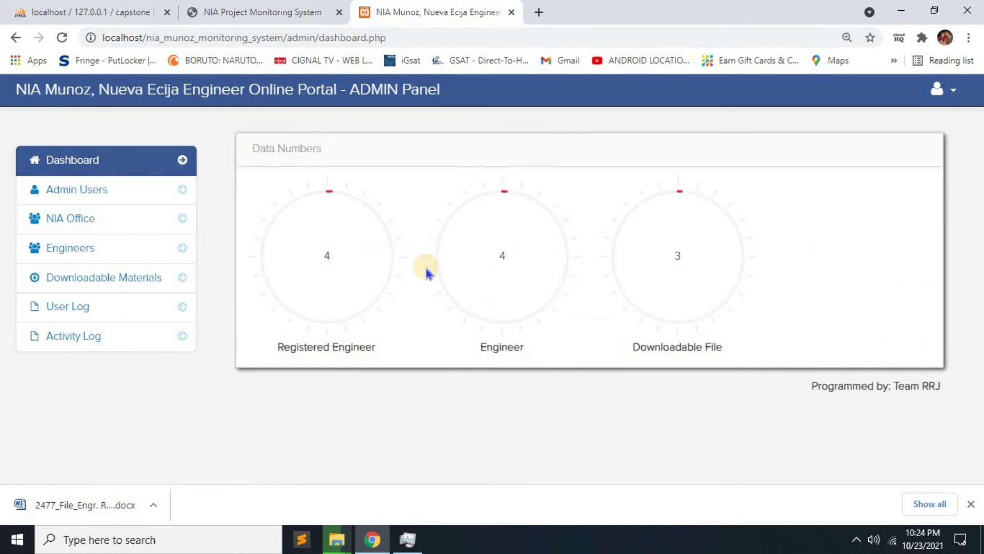
In Engineers, assign a new engineer to Division Office, CLSU and enter the engineer's first and last name.
{"action": "left_click", "coordinate": [68, 262]}
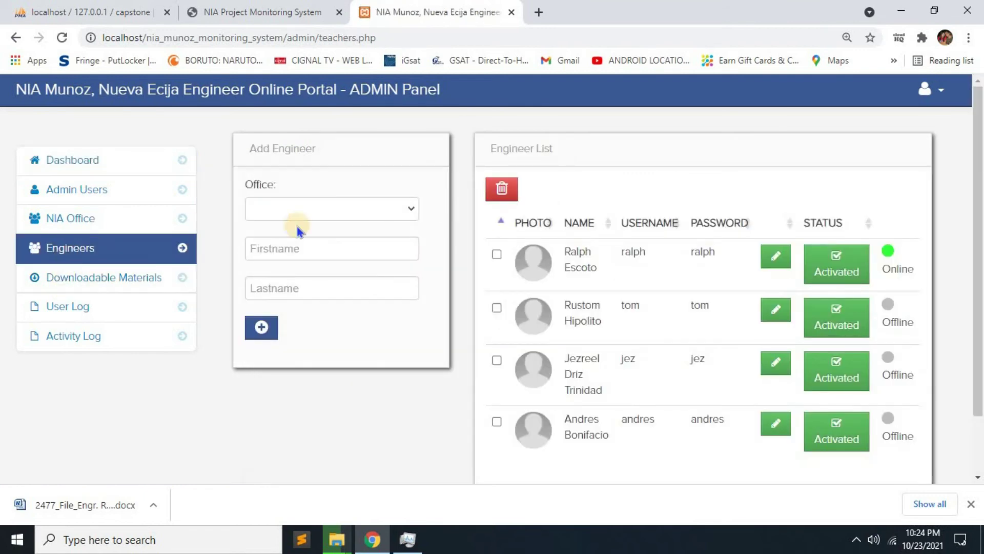
{"action": "left_click", "coordinate": [300, 216]}
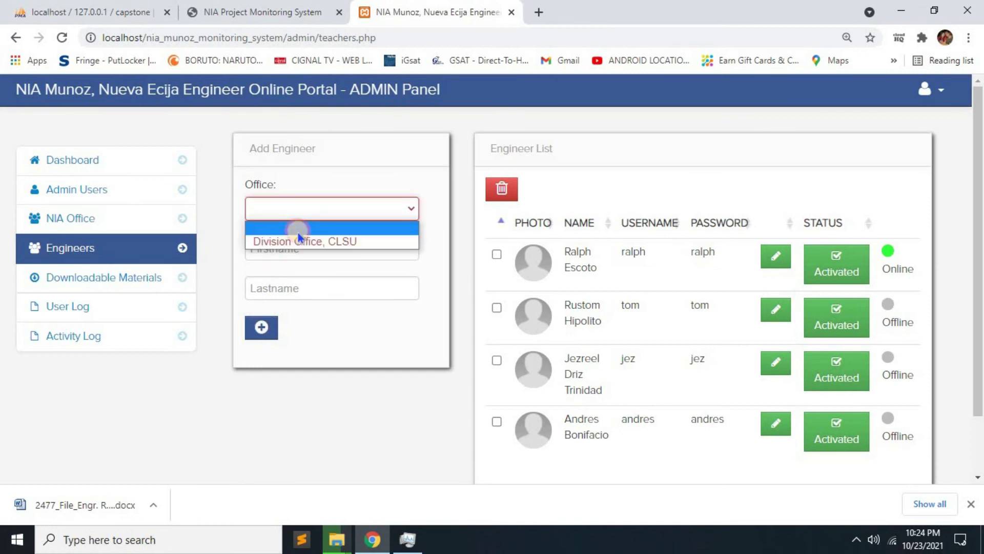
{"action": "left_click", "coordinate": [290, 242]}
{"action": "left_click", "coordinate": [286, 252]}
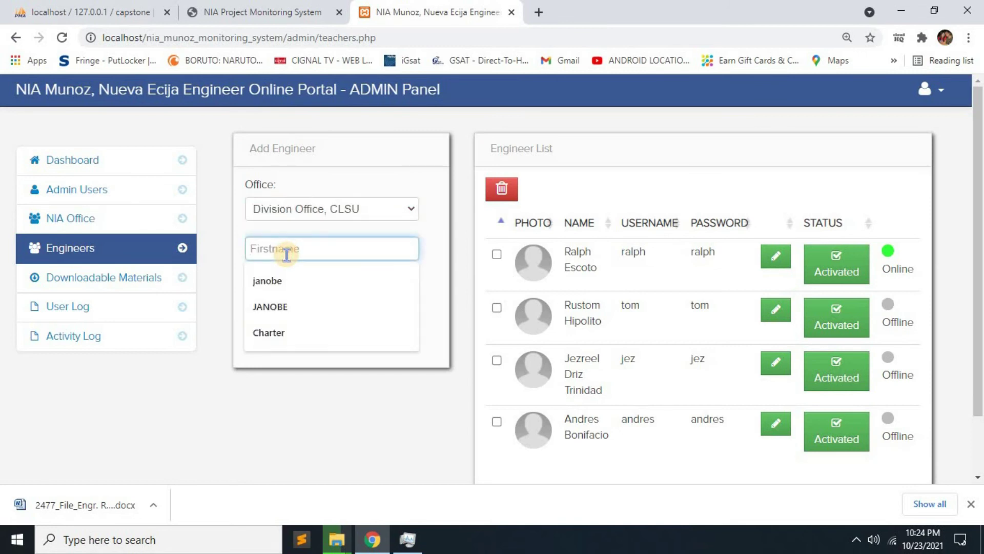
{"action": "type", "text": "jake"}
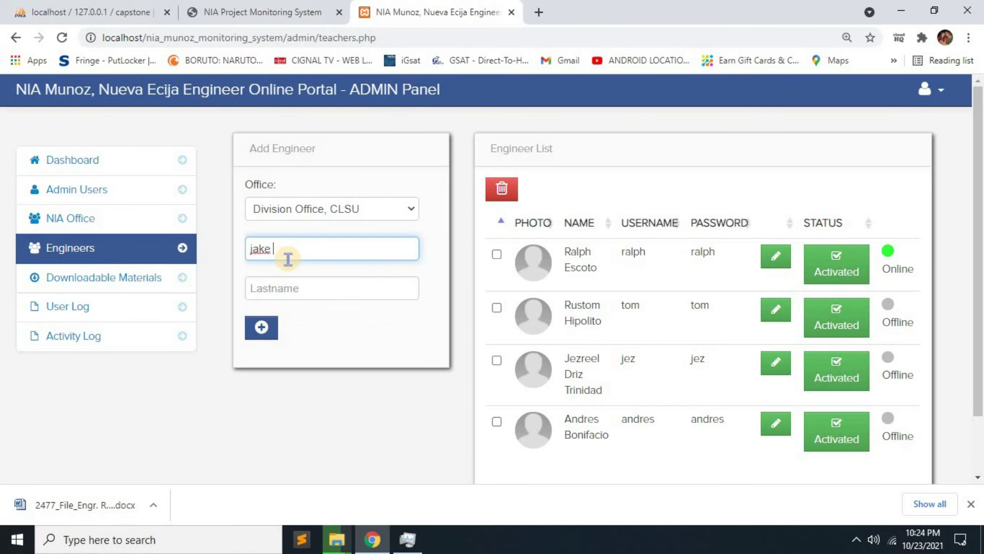
{"action": "key", "text": "Tab"}
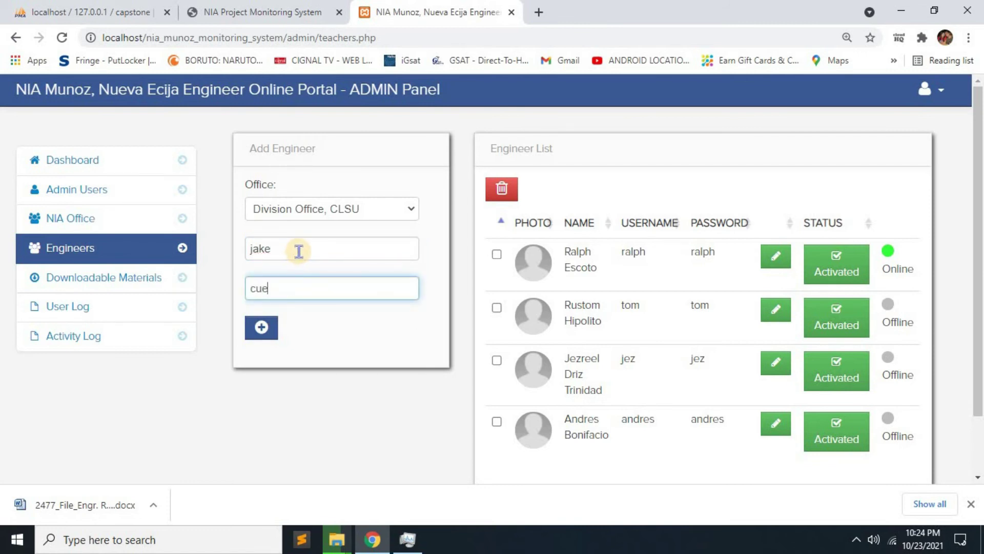
Add the engineer, review its edit page, and return to the Engineers list.
{"action": "left_click", "coordinate": [268, 329]}
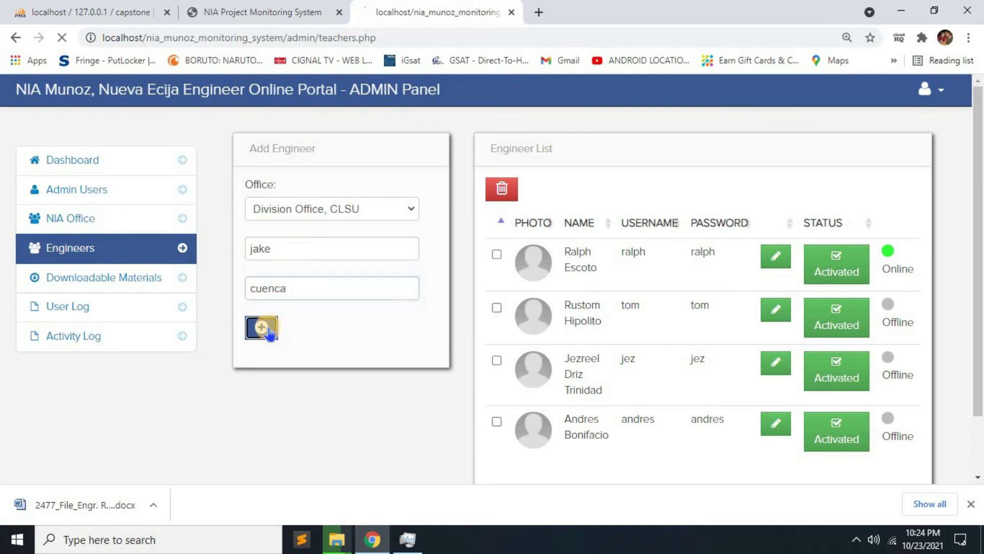
{"action": "scroll", "coordinate": [662, 378], "scroll_direction": "down", "scroll_amount": 2}
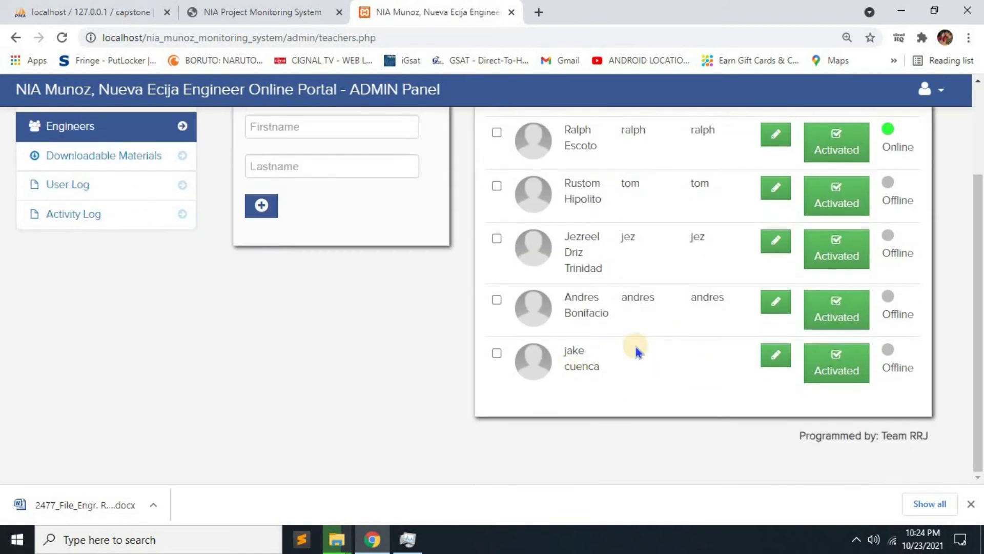
{"action": "left_click", "coordinate": [771, 367]}
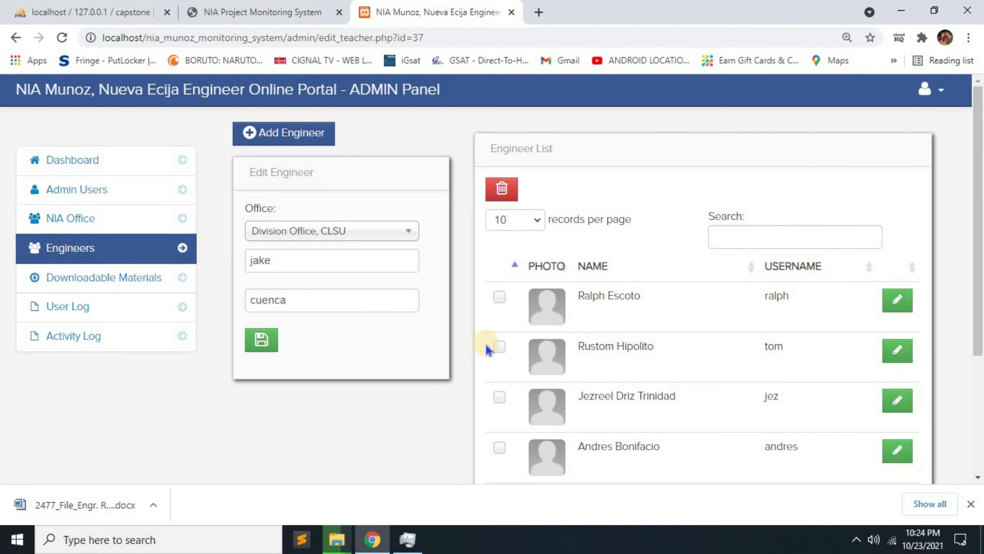
{"action": "scroll", "coordinate": [697, 354], "scroll_direction": "down", "scroll_amount": 3}
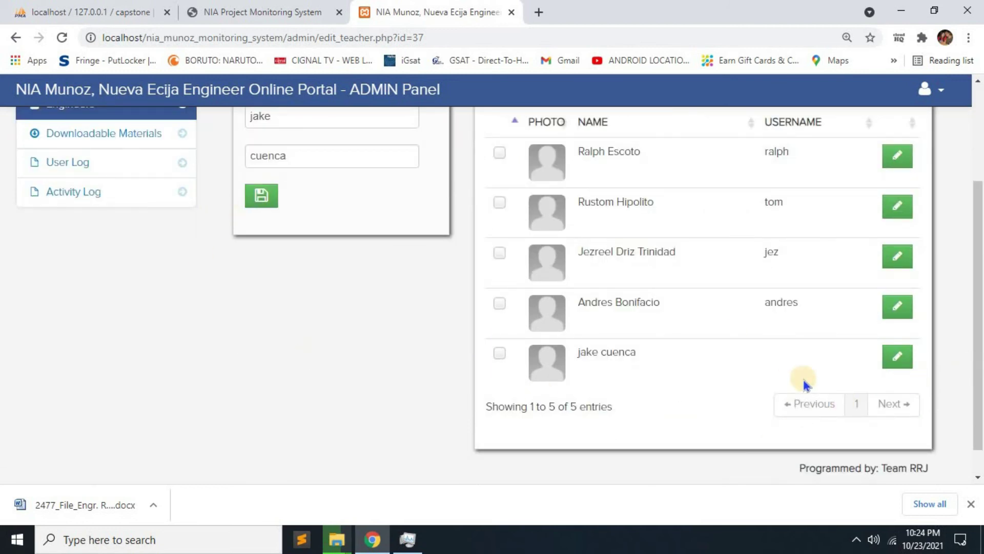
{"action": "scroll", "coordinate": [817, 376], "scroll_direction": "up", "scroll_amount": 3}
{"action": "left_click", "coordinate": [108, 255]}
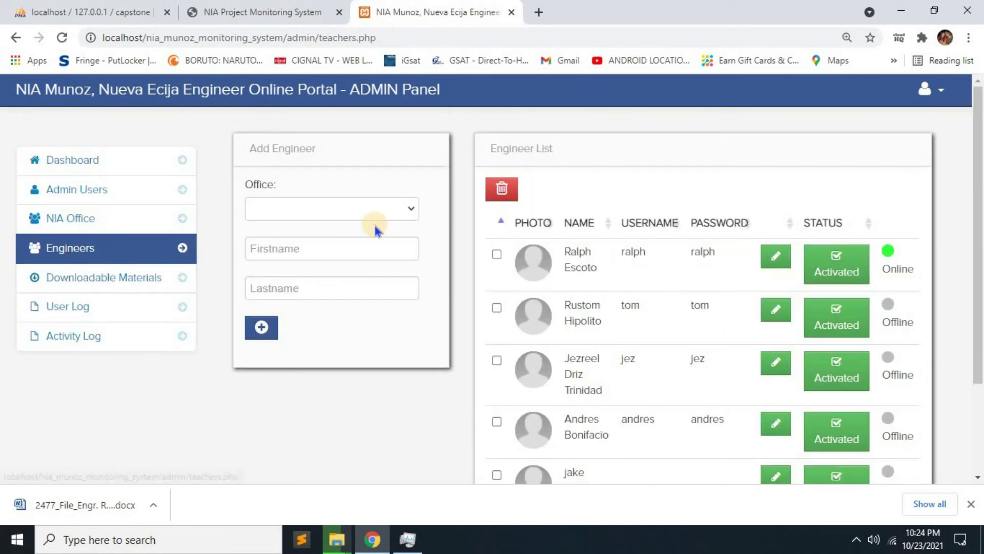
{"action": "left_click", "coordinate": [318, 7]}
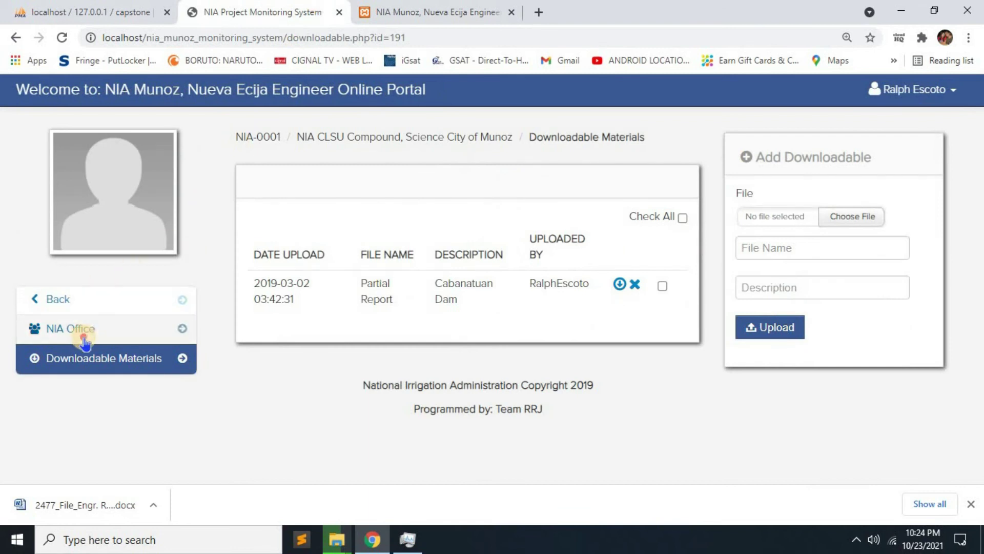
Return the portal to its home page and check admin totals: 5 engineers, 4 registered, 3 files.
{"action": "left_click", "coordinate": [82, 328]}
{"action": "left_click", "coordinate": [86, 301]}
{"action": "left_click", "coordinate": [426, 10]}
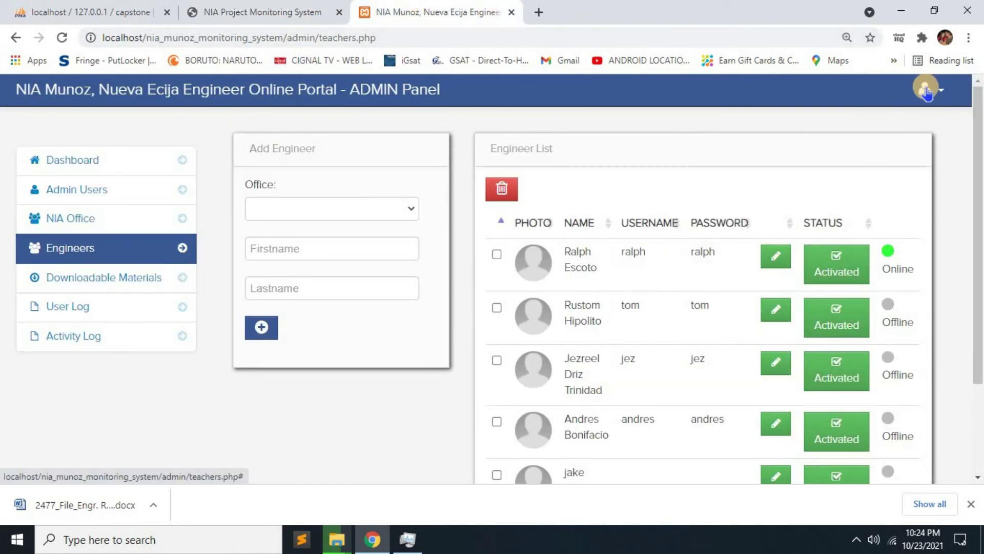
{"action": "left_click", "coordinate": [929, 90]}
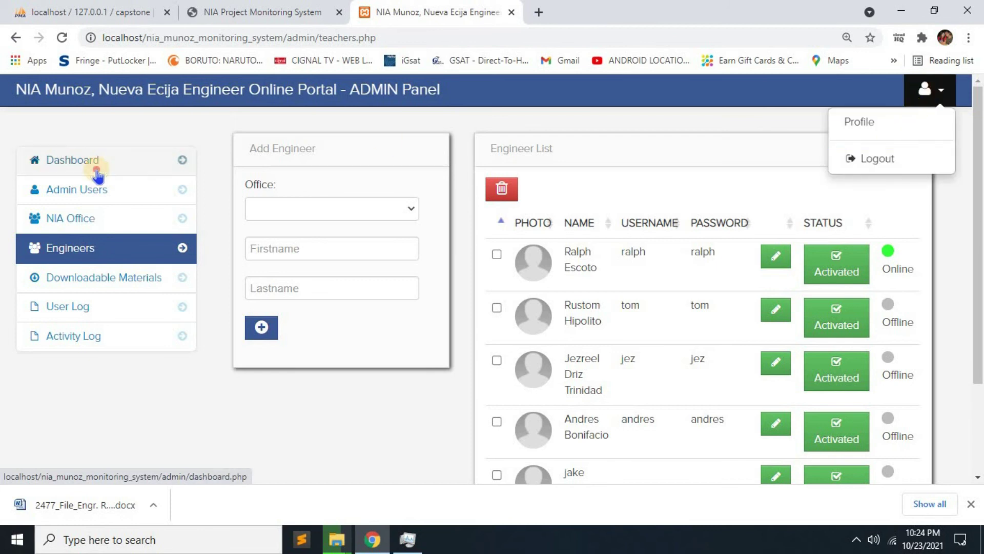
{"action": "left_click", "coordinate": [82, 163]}
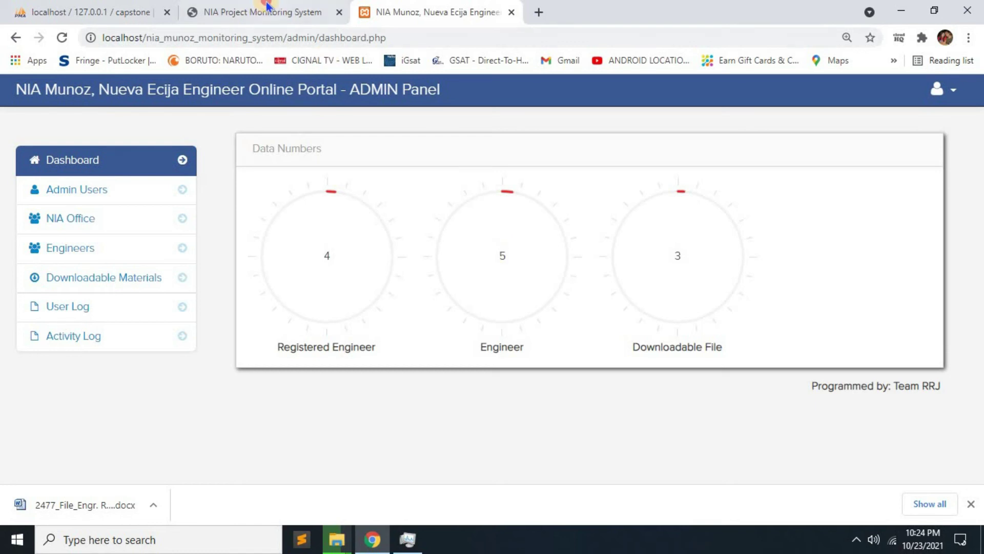
{"action": "left_click", "coordinate": [266, 7]}
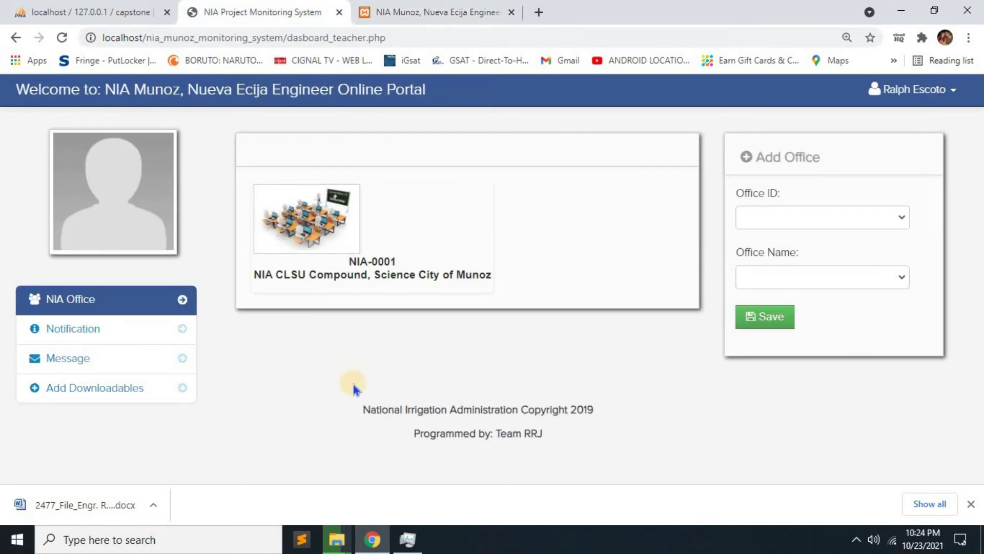
Open and dismiss the Change Avatar dialog, then view the Change Password page.
{"action": "left_click", "coordinate": [937, 97]}
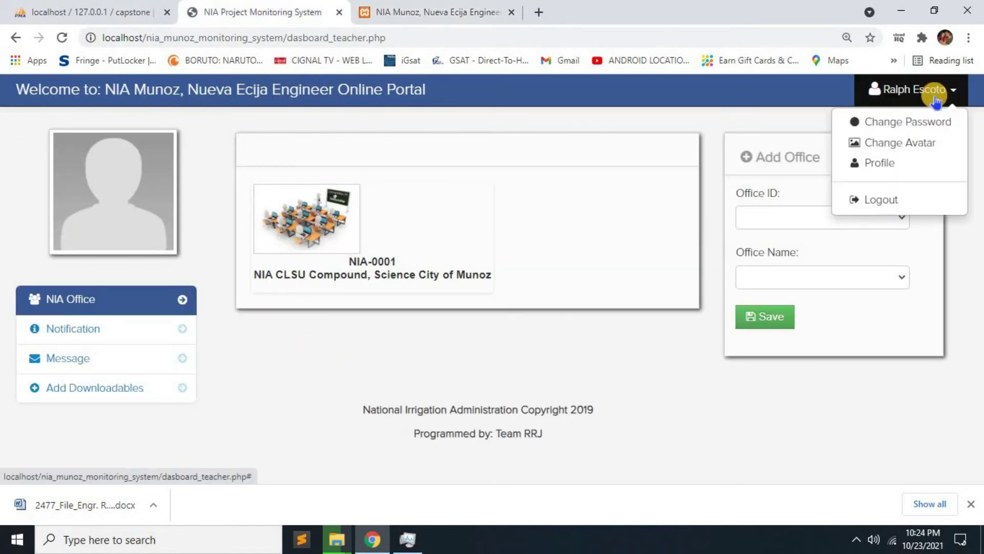
{"action": "left_click", "coordinate": [883, 145]}
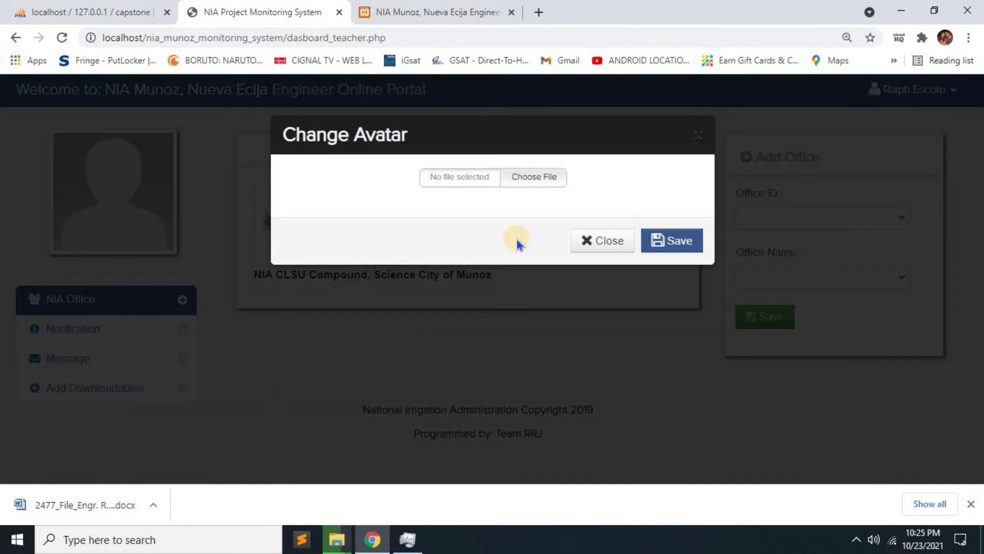
{"action": "left_click", "coordinate": [613, 248]}
{"action": "left_click", "coordinate": [915, 90]}
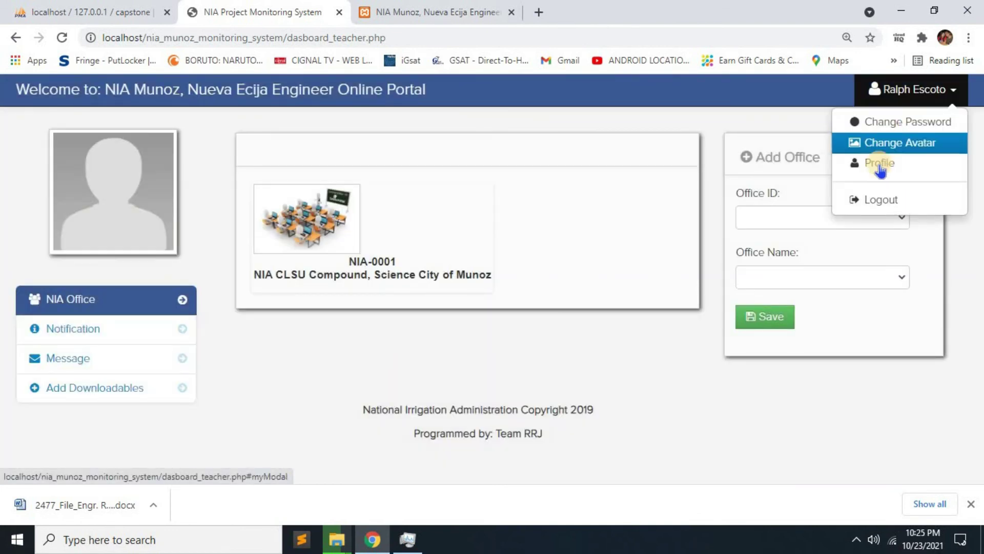
{"action": "left_click", "coordinate": [902, 123]}
{"action": "scroll", "coordinate": [447, 312], "scroll_direction": "down", "scroll_amount": 2}
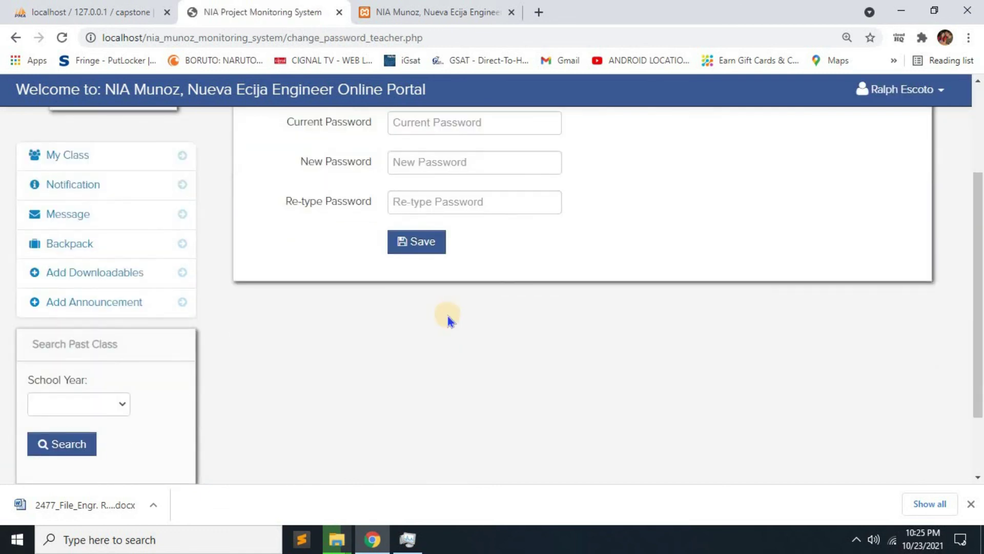
{"action": "scroll", "coordinate": [447, 313], "scroll_direction": "up", "scroll_amount": 1}
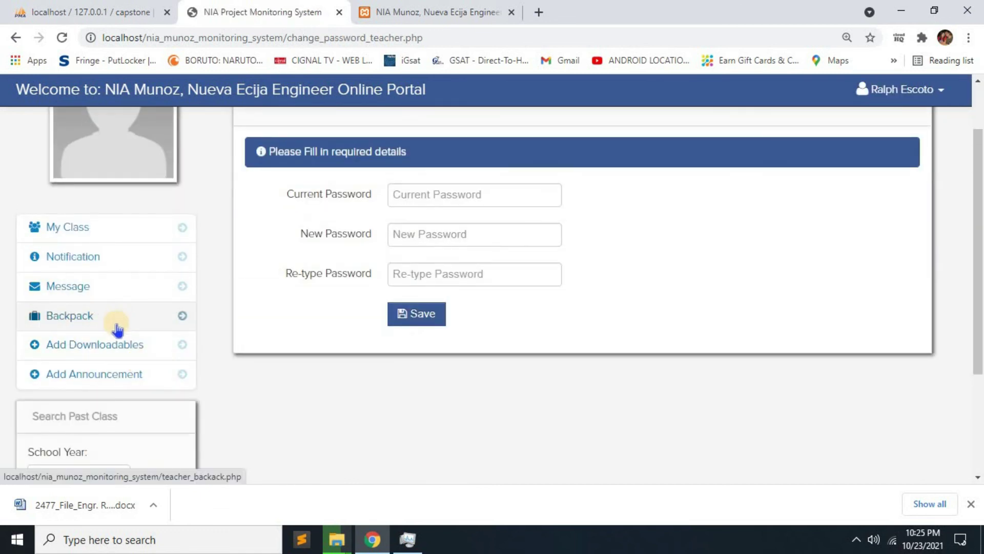
Look through the Backpack and Quiz pages, then open the engineer's Profile.
{"action": "left_click", "coordinate": [116, 329]}
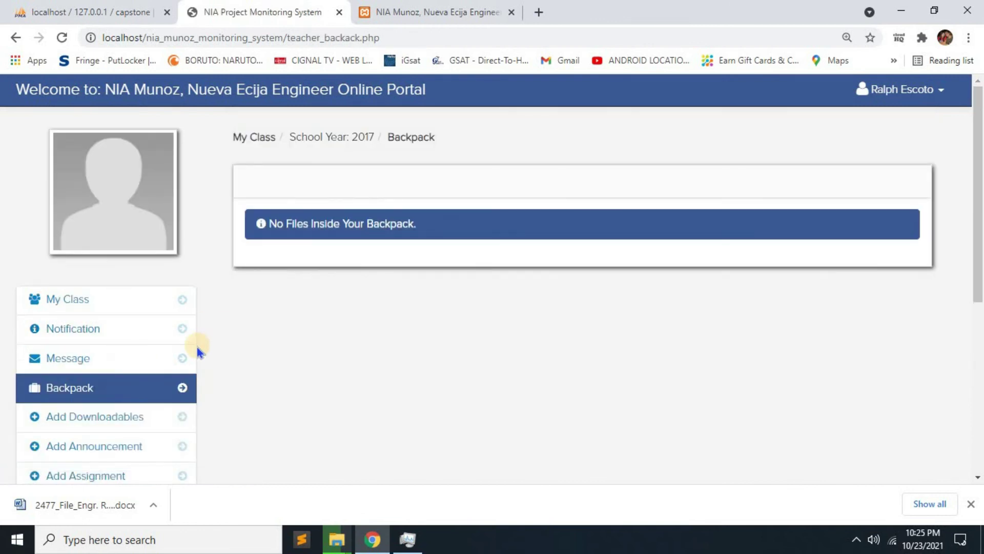
{"action": "scroll", "coordinate": [101, 356], "scroll_direction": "down", "scroll_amount": 2}
{"action": "left_click", "coordinate": [102, 359]}
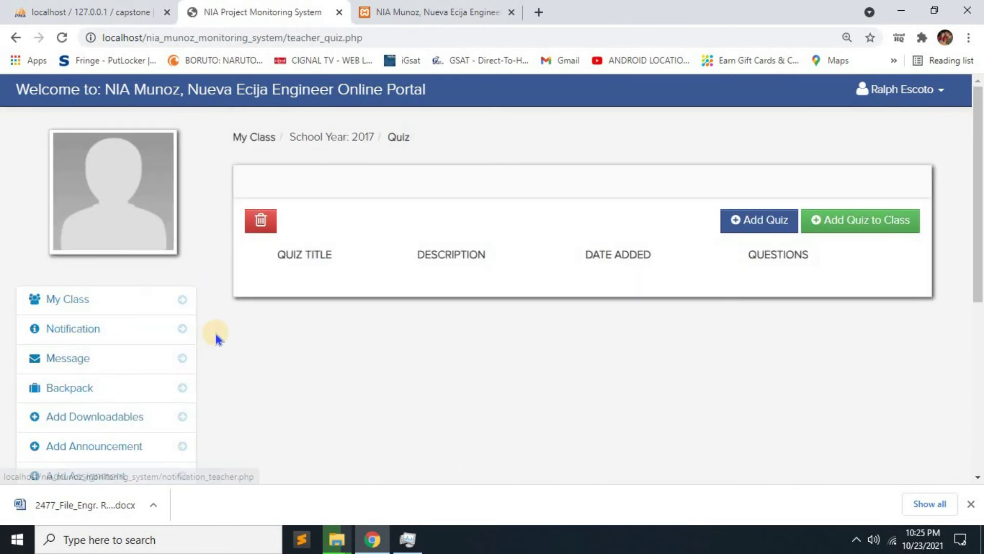
{"action": "scroll", "coordinate": [215, 334], "scroll_direction": "down", "scroll_amount": 3}
{"action": "scroll", "coordinate": [221, 328], "scroll_direction": "down", "scroll_amount": 2}
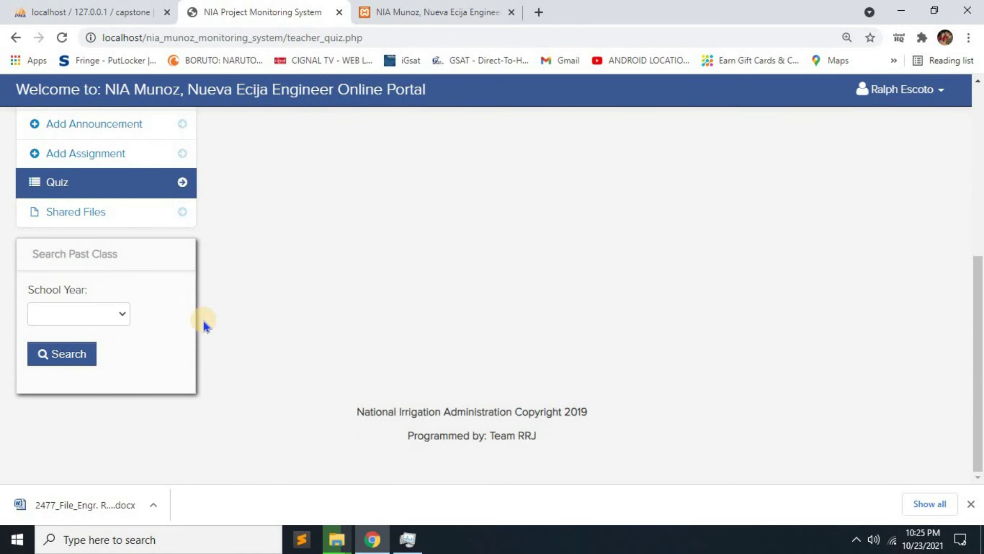
{"action": "scroll", "coordinate": [204, 321], "scroll_direction": "up", "scroll_amount": 6}
{"action": "left_click", "coordinate": [905, 100]}
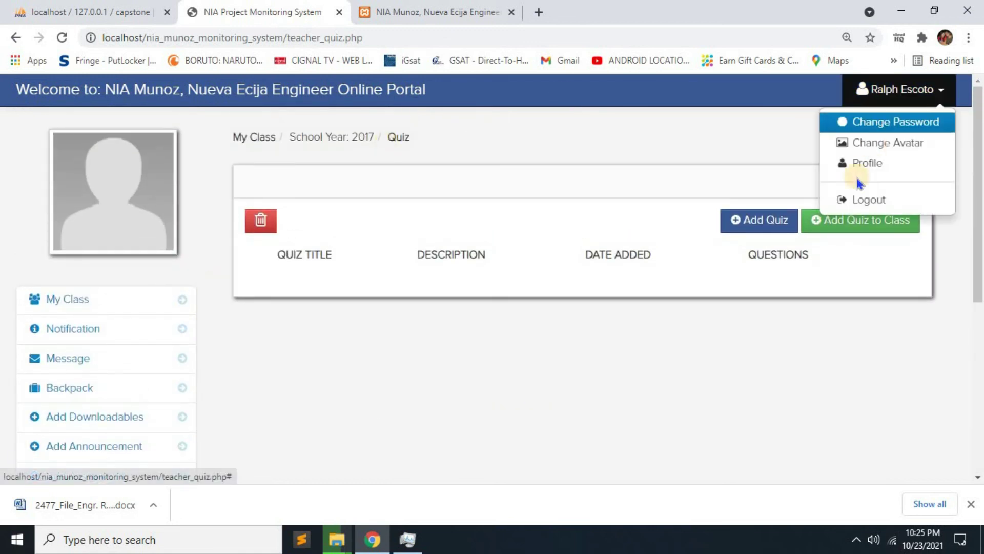
{"action": "left_click", "coordinate": [866, 163]}
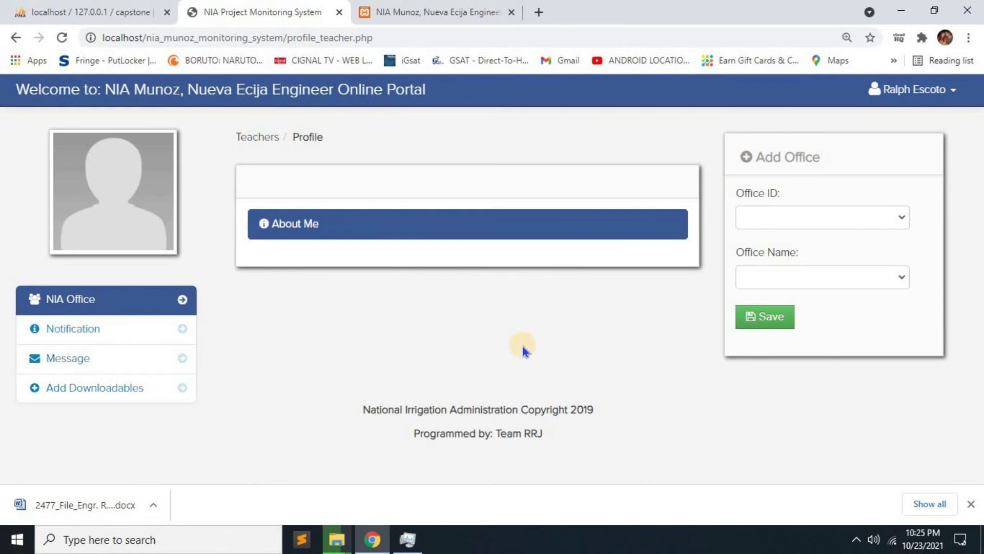
Log out of the engineer portal, then log out of the admin panel.
{"action": "left_click", "coordinate": [918, 89]}
{"action": "left_click", "coordinate": [879, 200]}
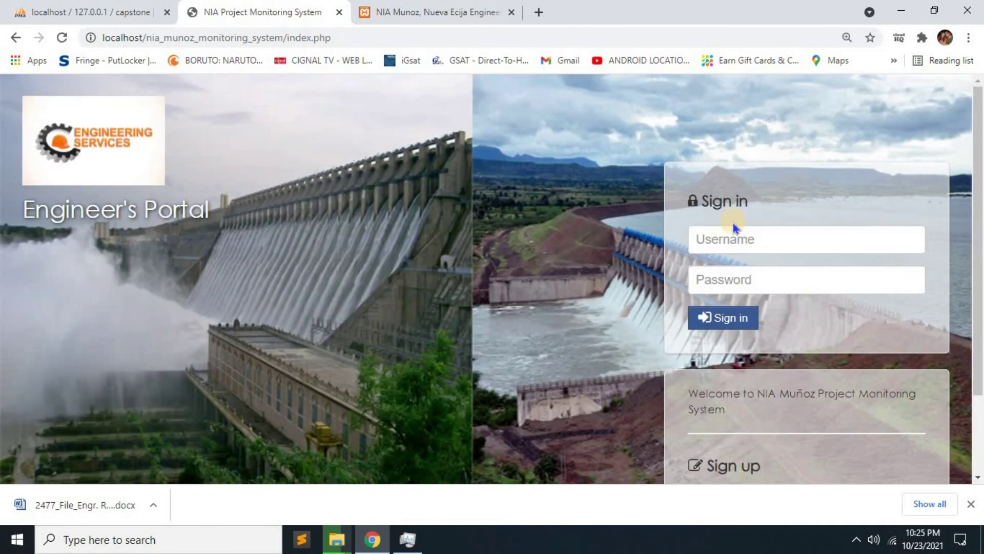
{"action": "left_click", "coordinate": [379, 6]}
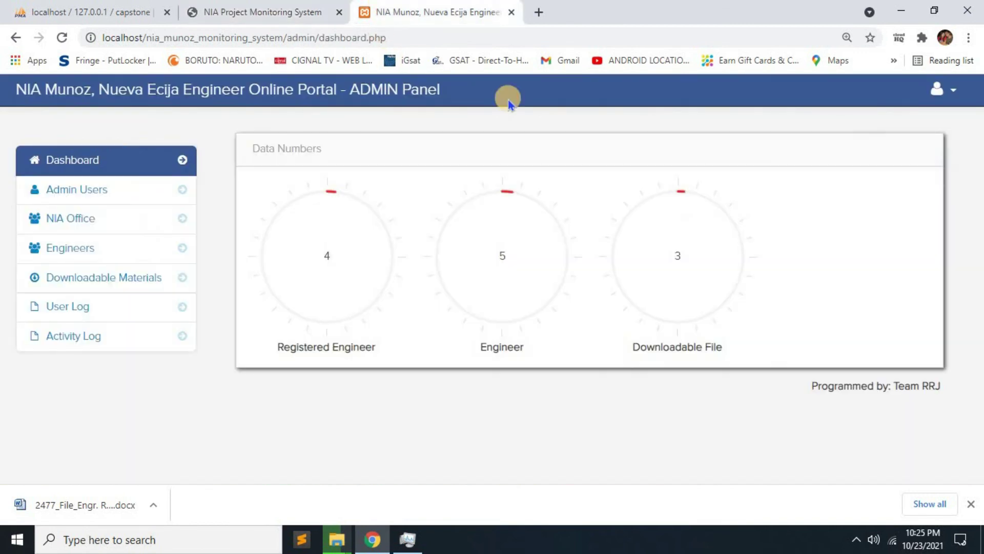
{"action": "left_click", "coordinate": [943, 91]}
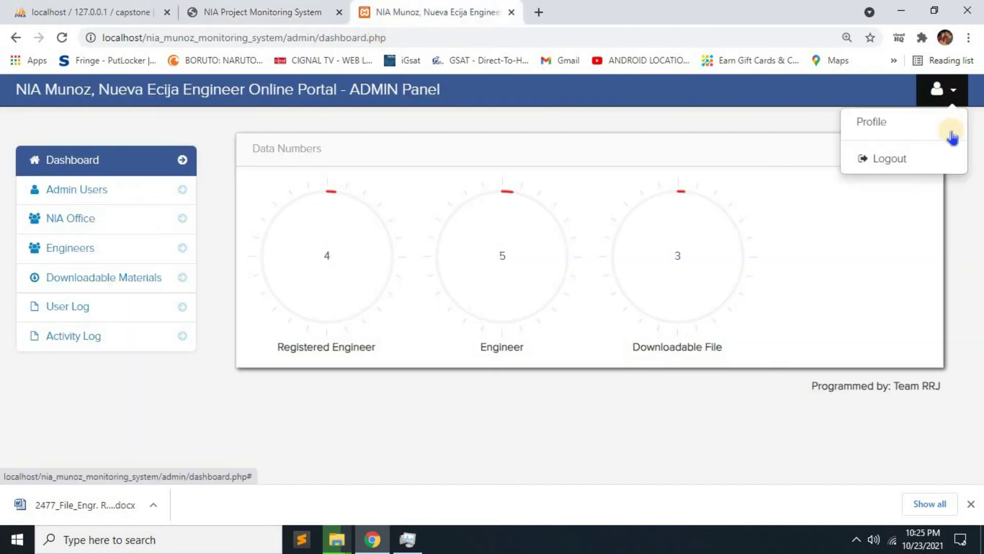
{"action": "left_click", "coordinate": [891, 159]}
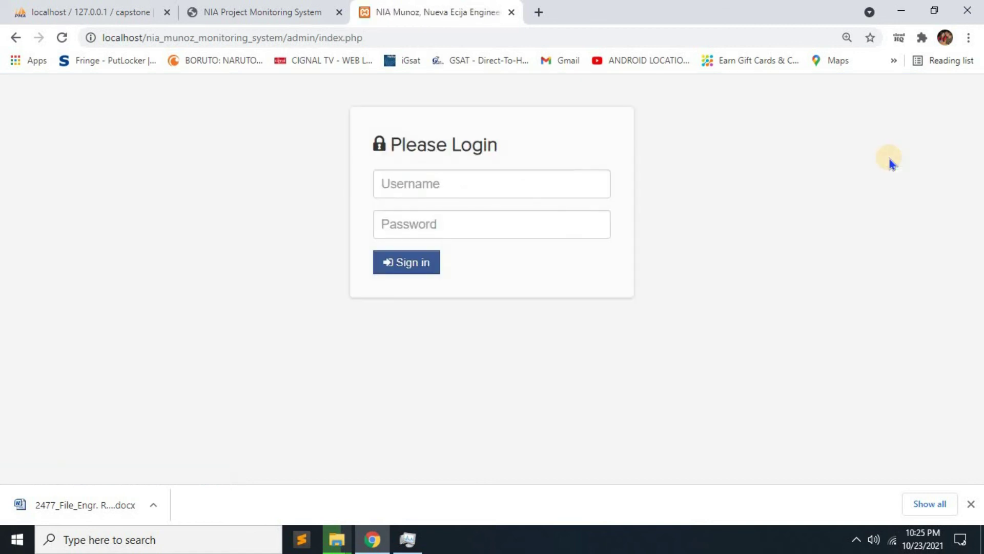